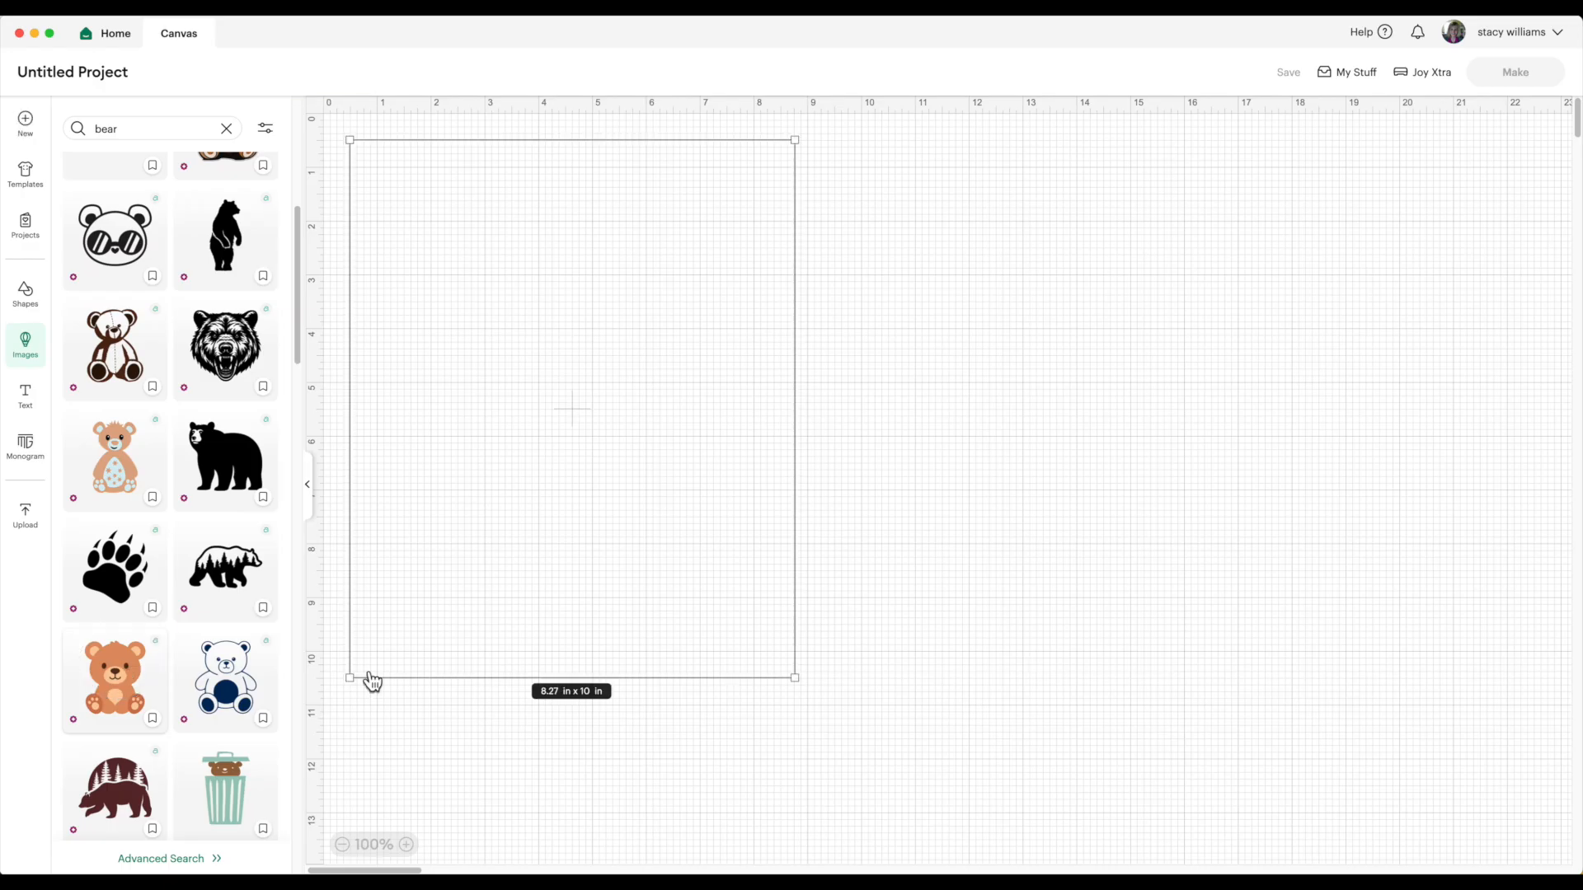
Set the bear image's height to 5 in and place it in an open area near the middle of the canvas
drag(573, 433, 942, 498)
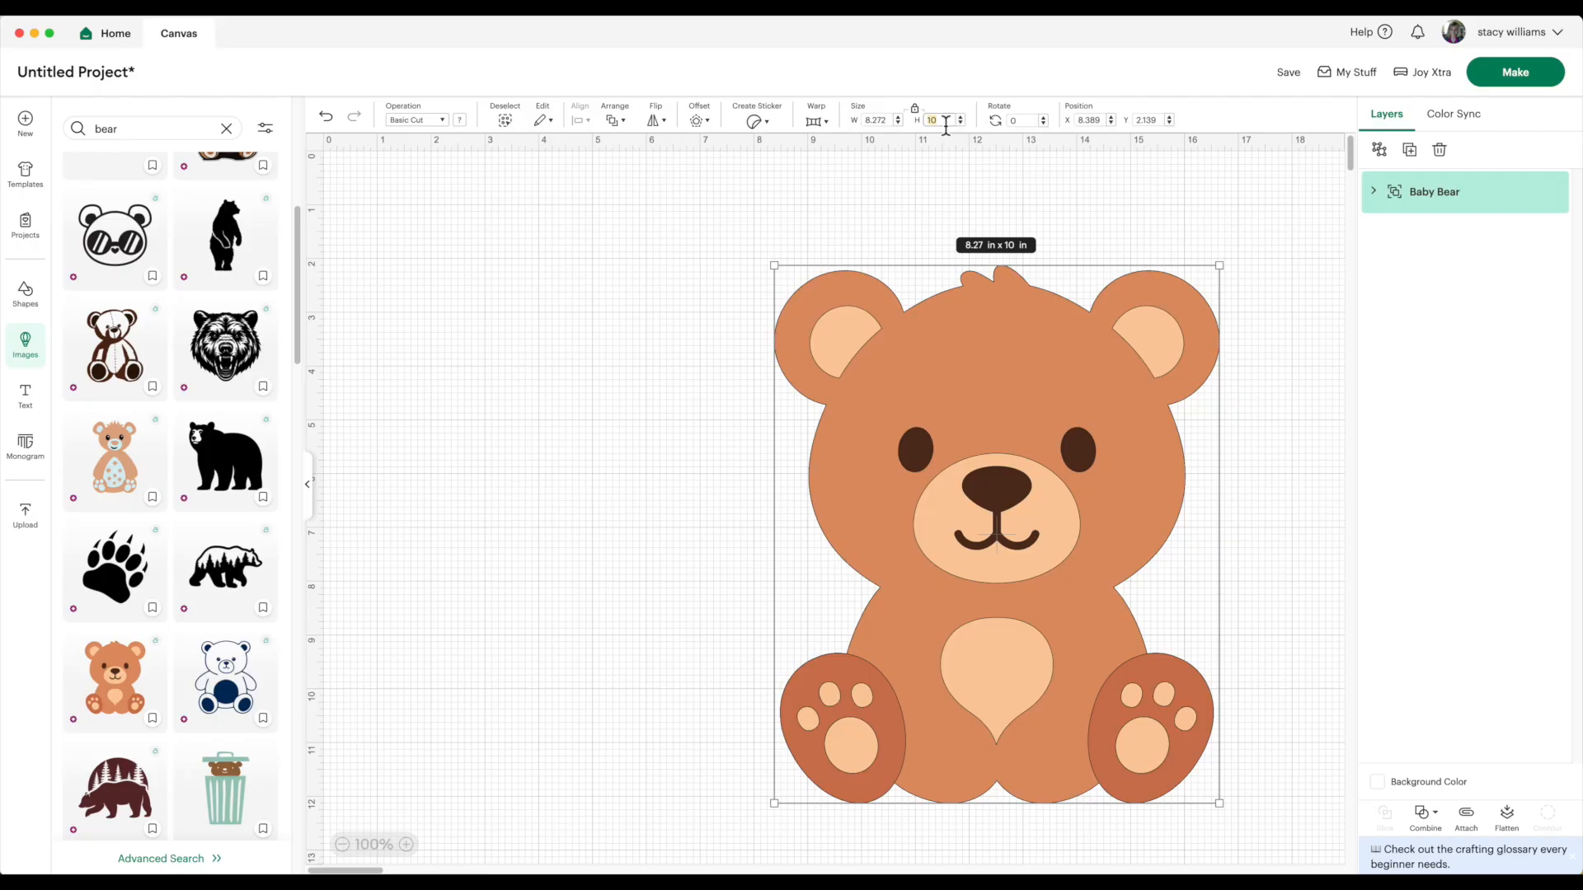
key(Return)
drag(889, 387, 1044, 535)
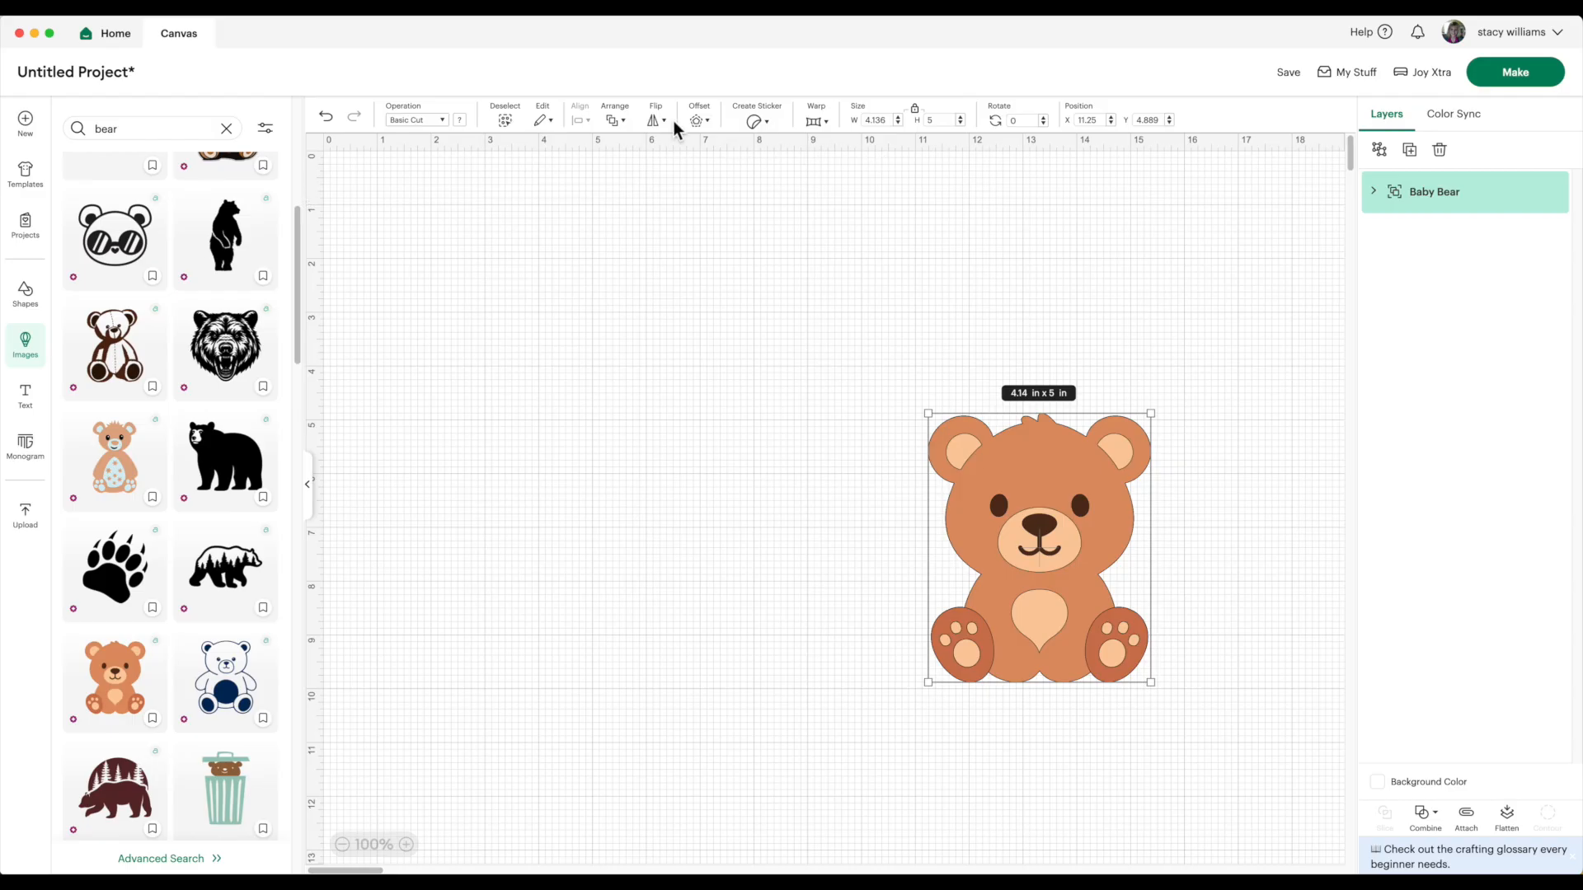
Create a welded, rounded-corner offset of 0.111 in around the bear
click(700, 120)
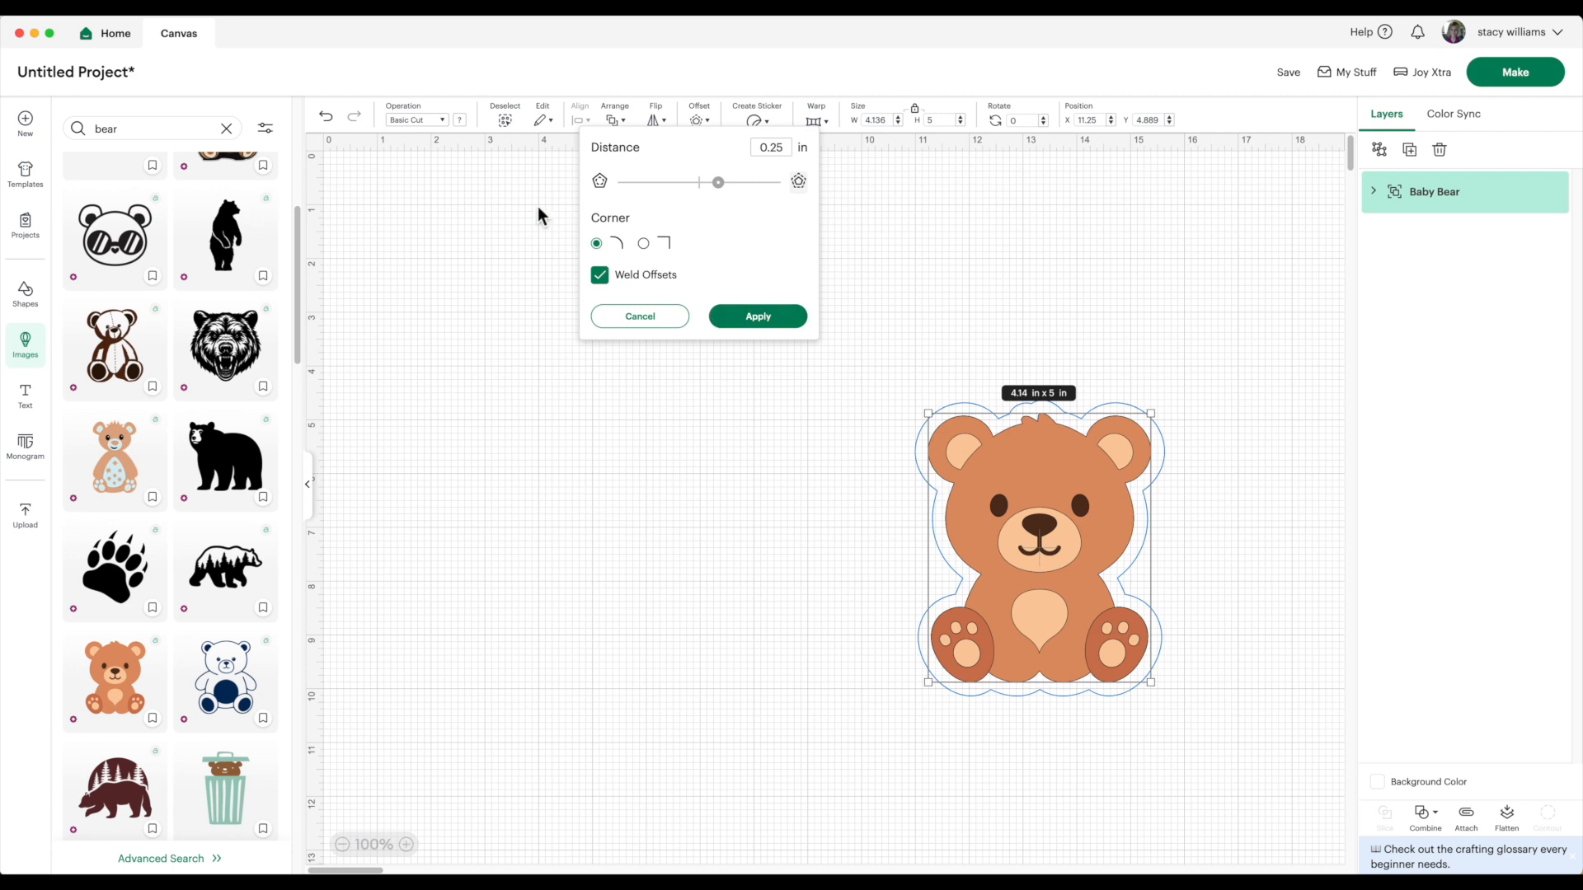
click(724, 183)
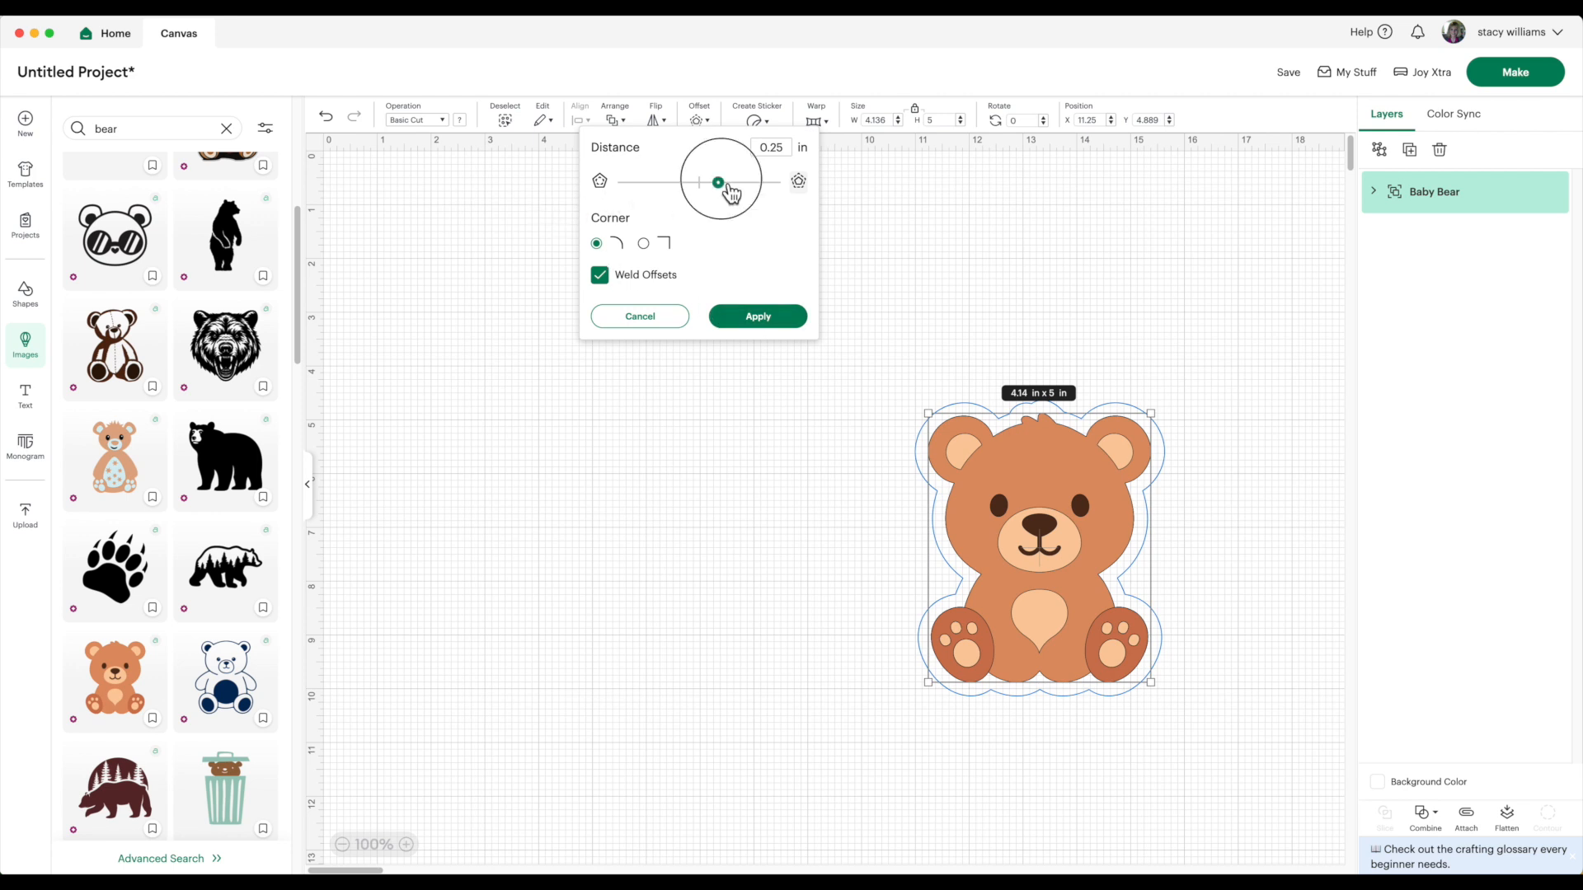
drag(730, 191, 718, 193)
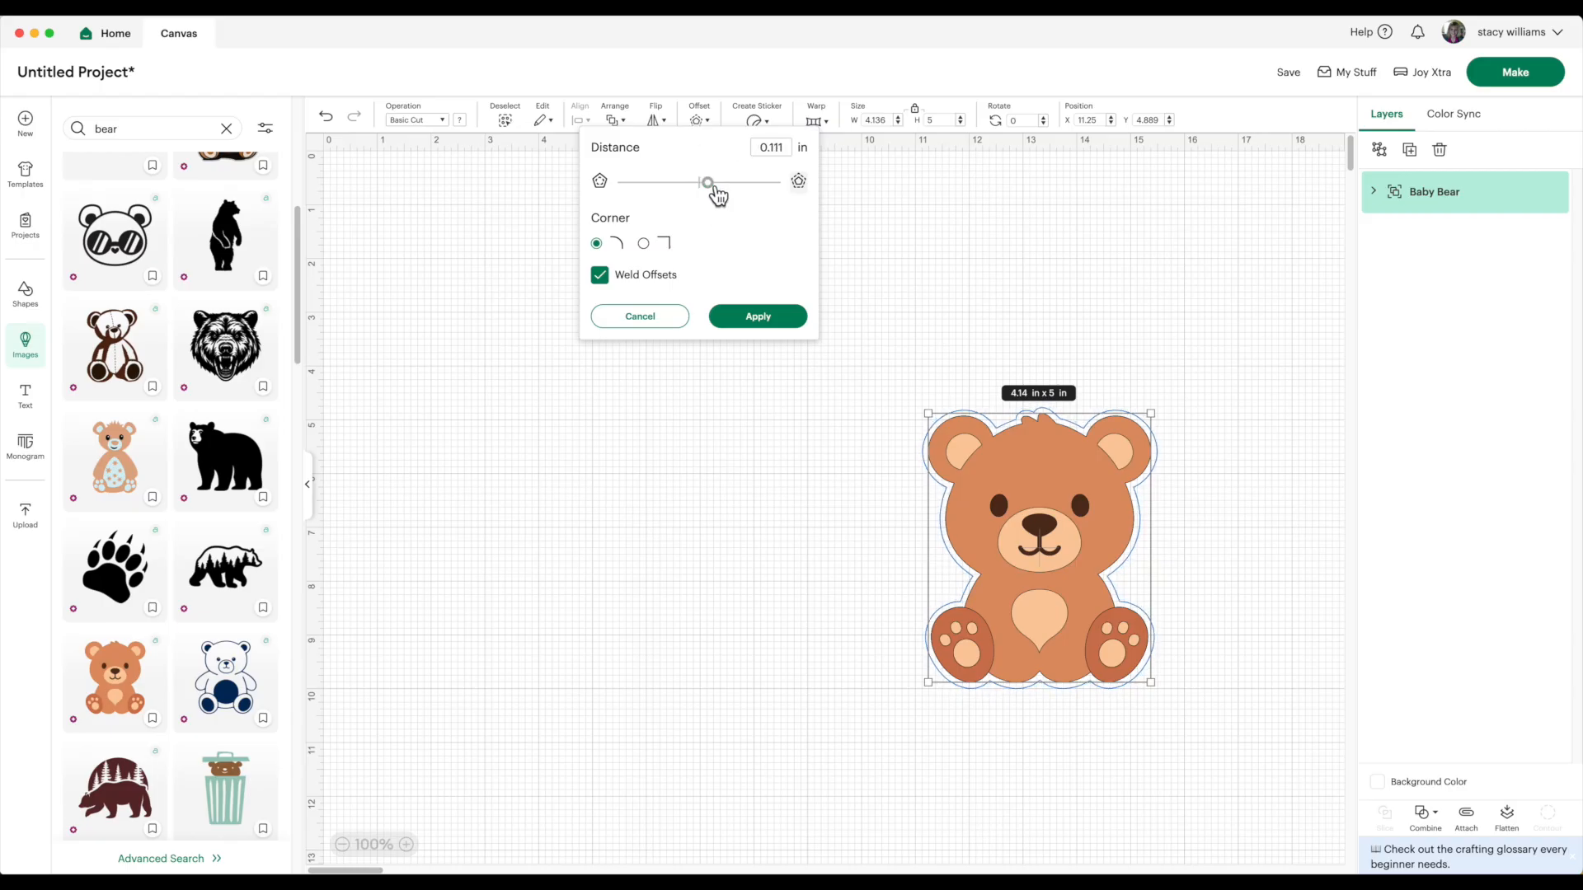
click(741, 318)
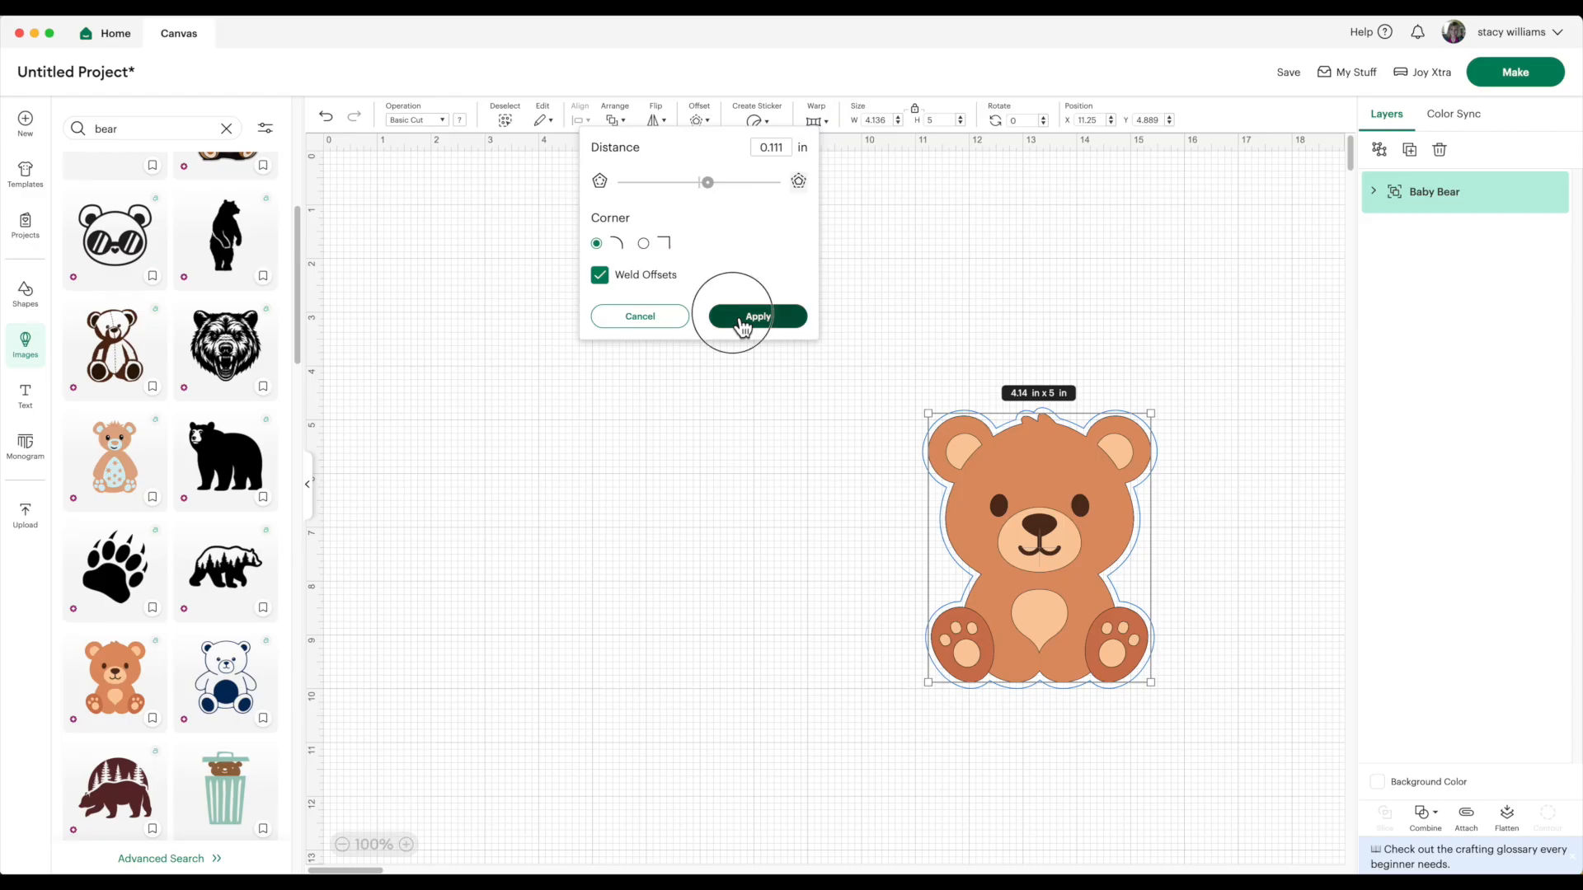
Move the offset silhouette and the bear well apart on the canvas, and recolor the silhouette light gray
drag(1062, 548, 594, 561)
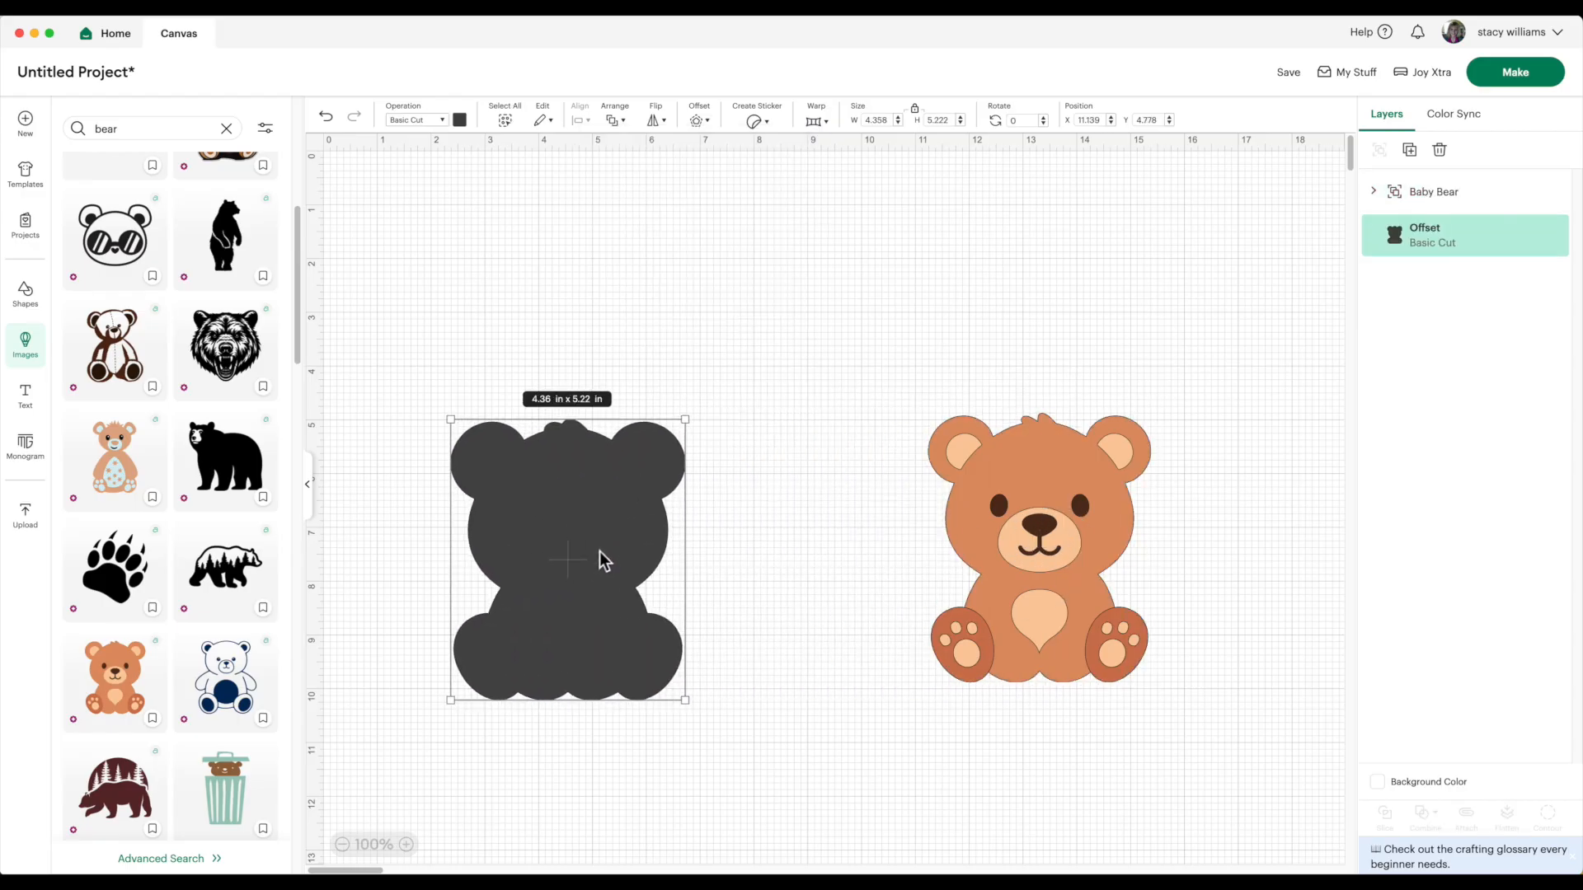
drag(1069, 540, 1254, 295)
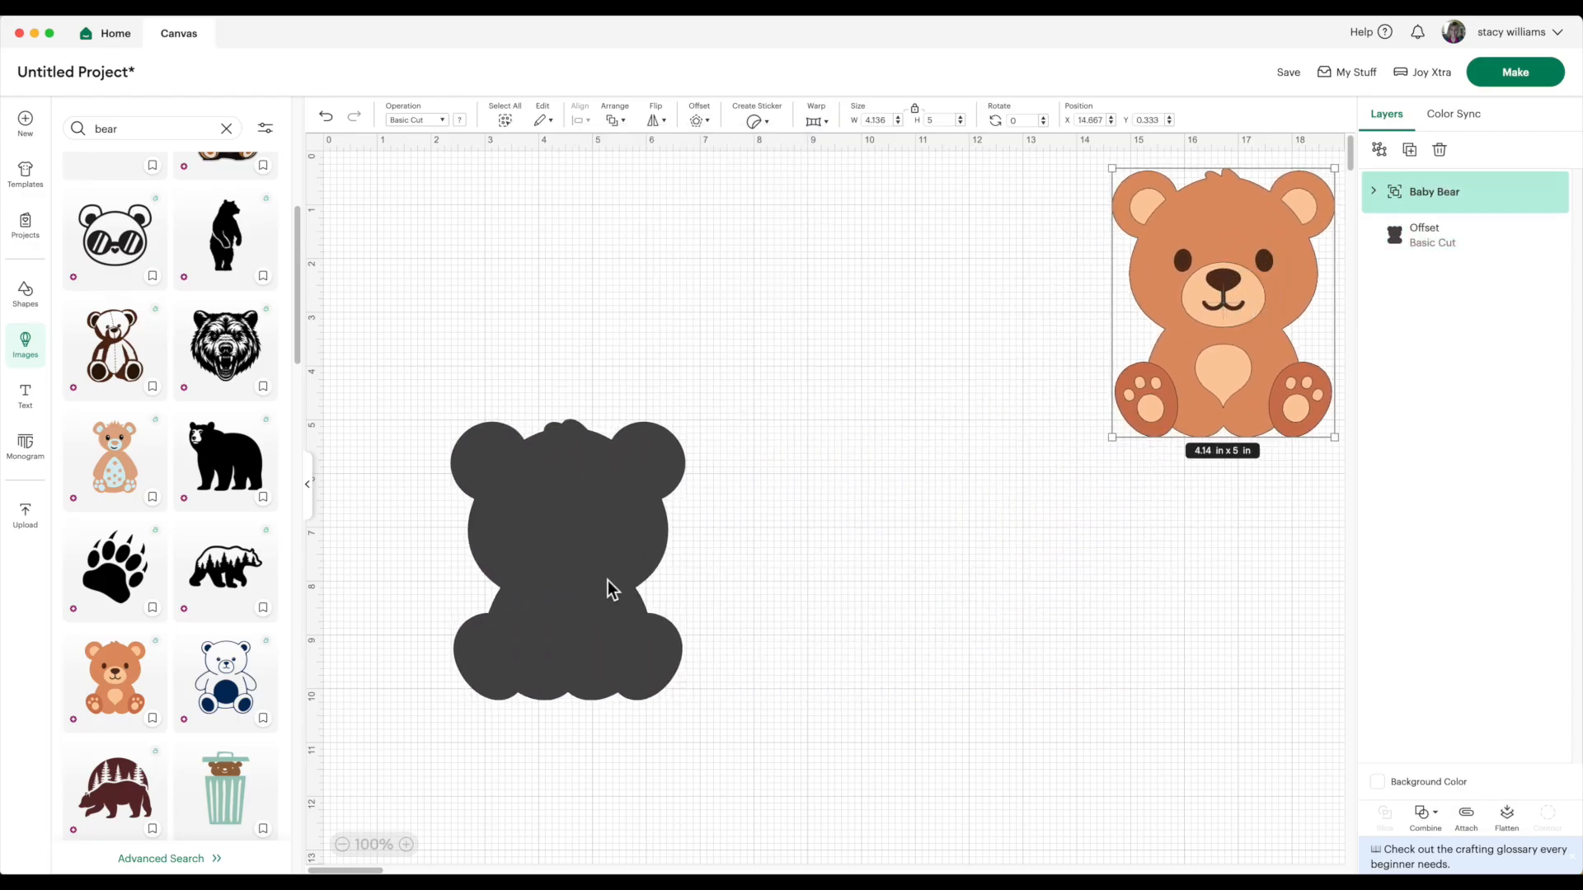
click(605, 527)
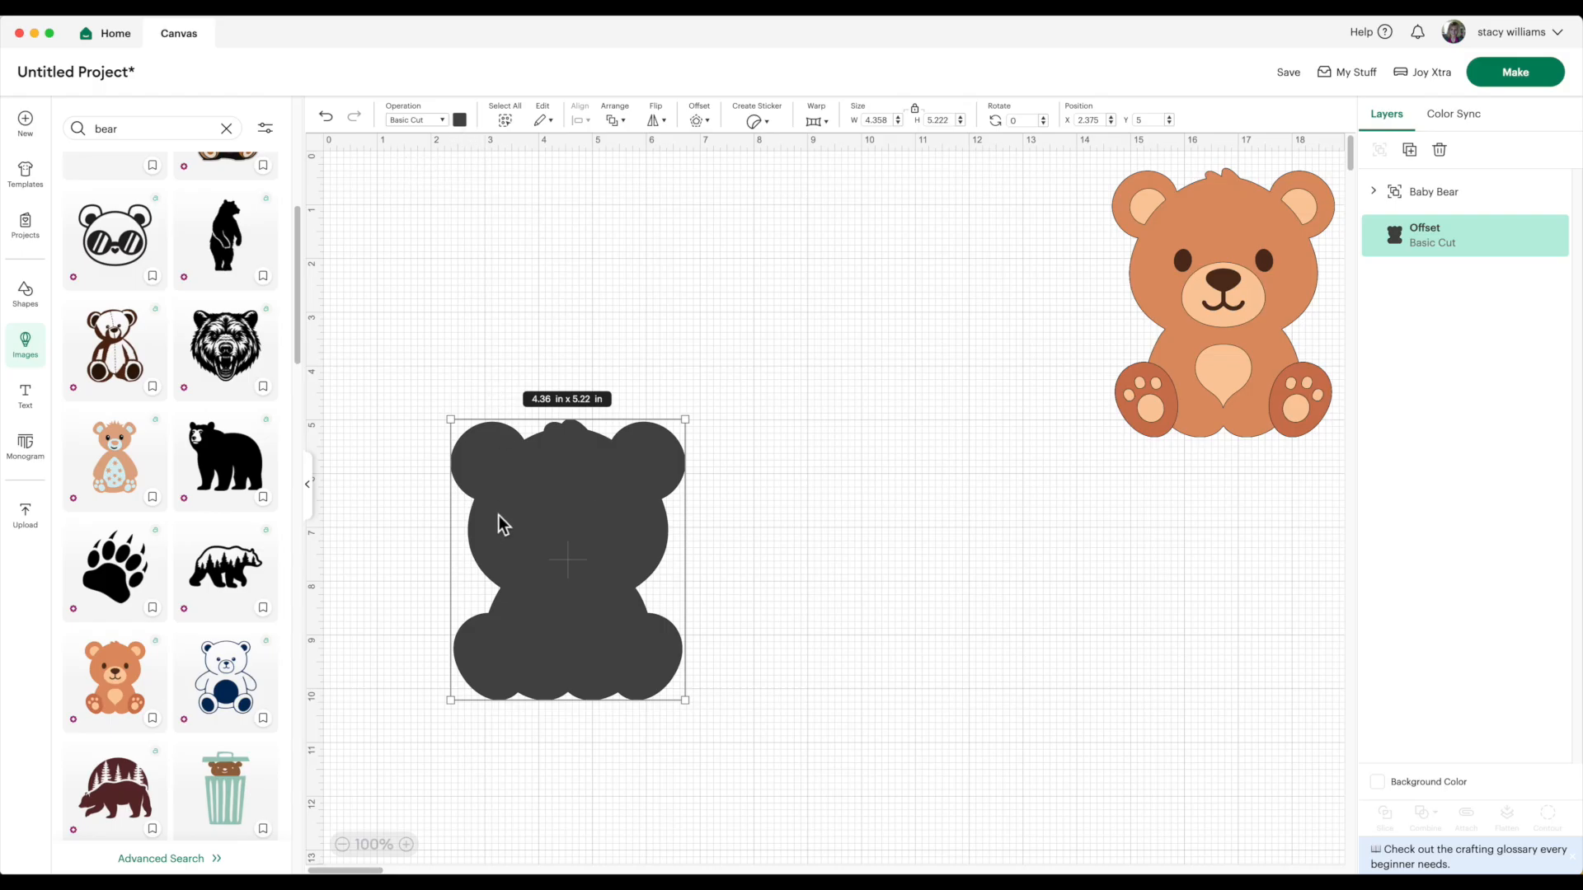
click(461, 121)
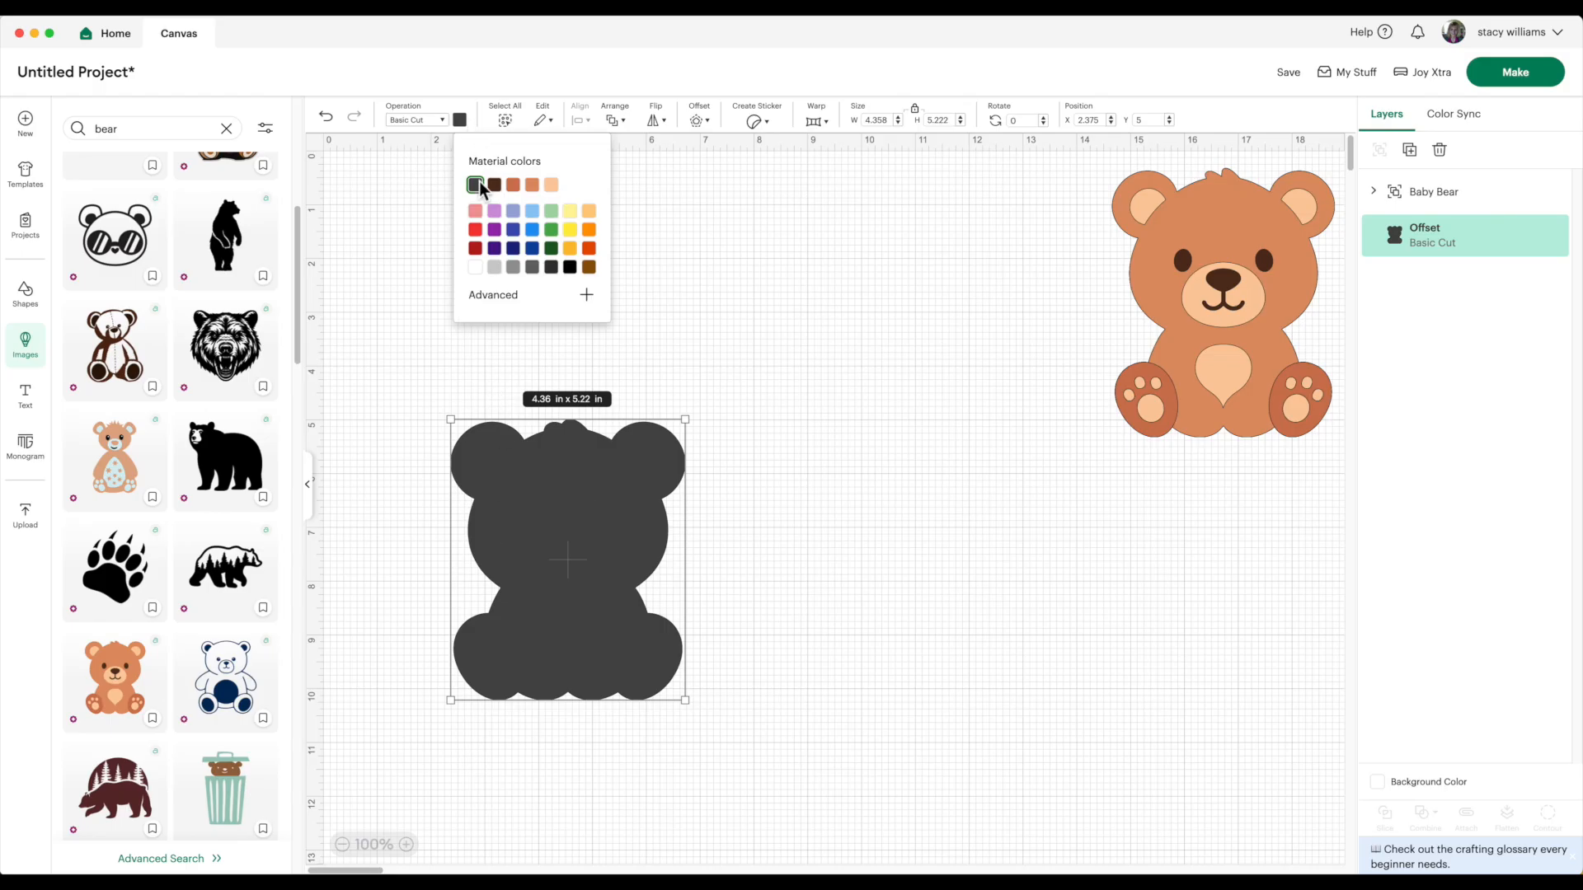
click(495, 269)
Duplicate the light gray silhouette twice to make three copies
right_click(506, 537)
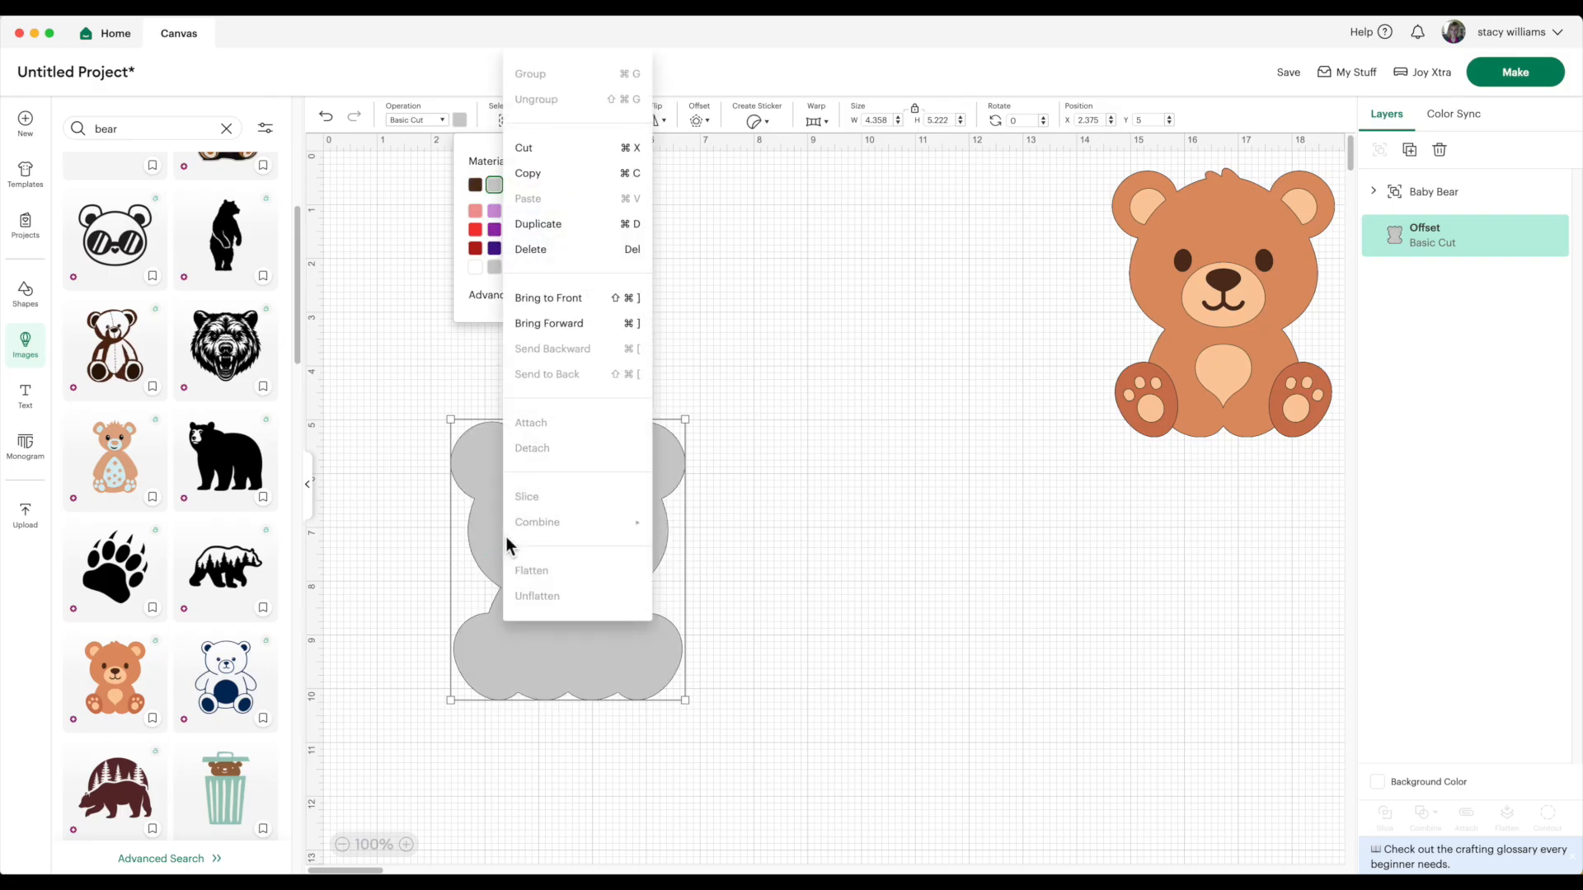
click(577, 224)
right_click(591, 552)
click(641, 226)
Spread out the three silhouettes, stacking two one above the other and placing the third separately beside the lower one
drag(619, 565, 716, 482)
drag(671, 530, 1156, 675)
drag(673, 610, 631, 334)
drag(600, 615, 584, 666)
drag(1171, 635, 921, 573)
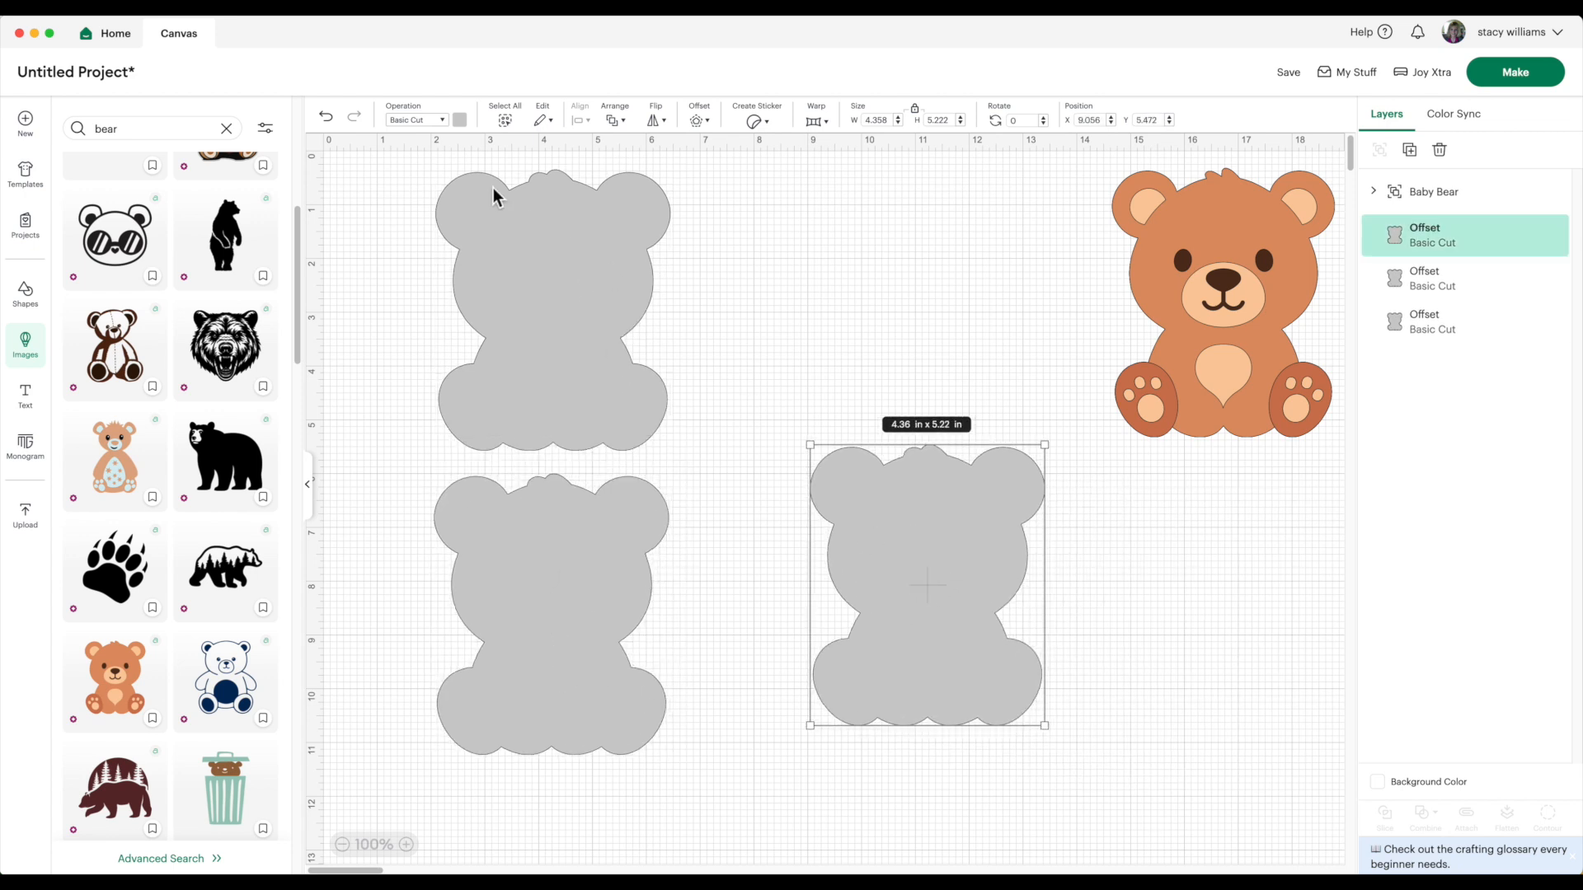
Recolor the separate third silhouette white
click(460, 120)
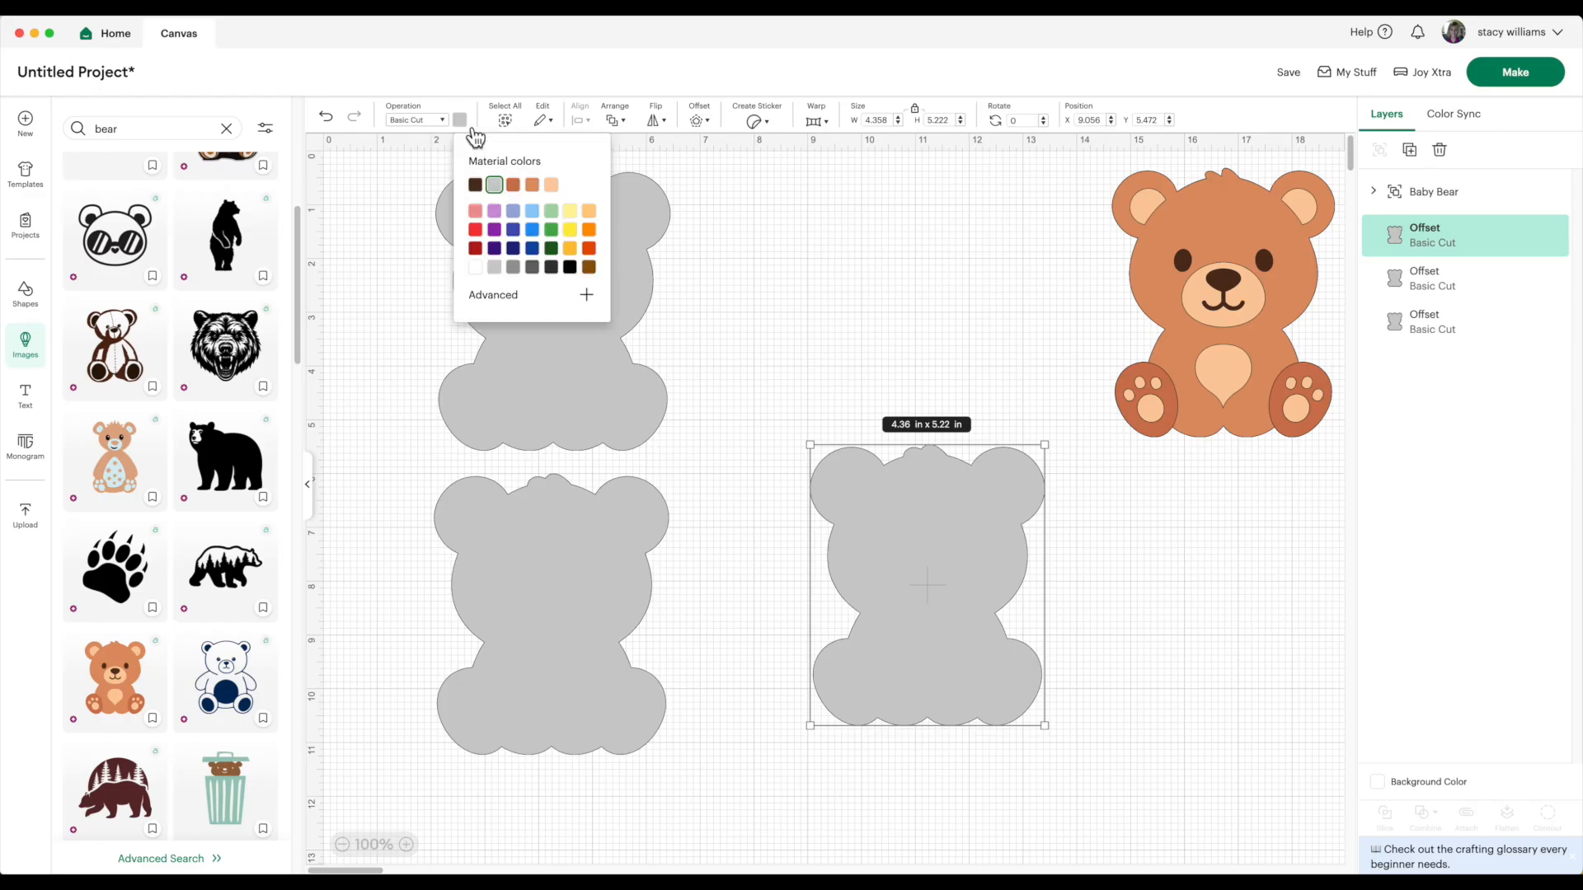
click(475, 267)
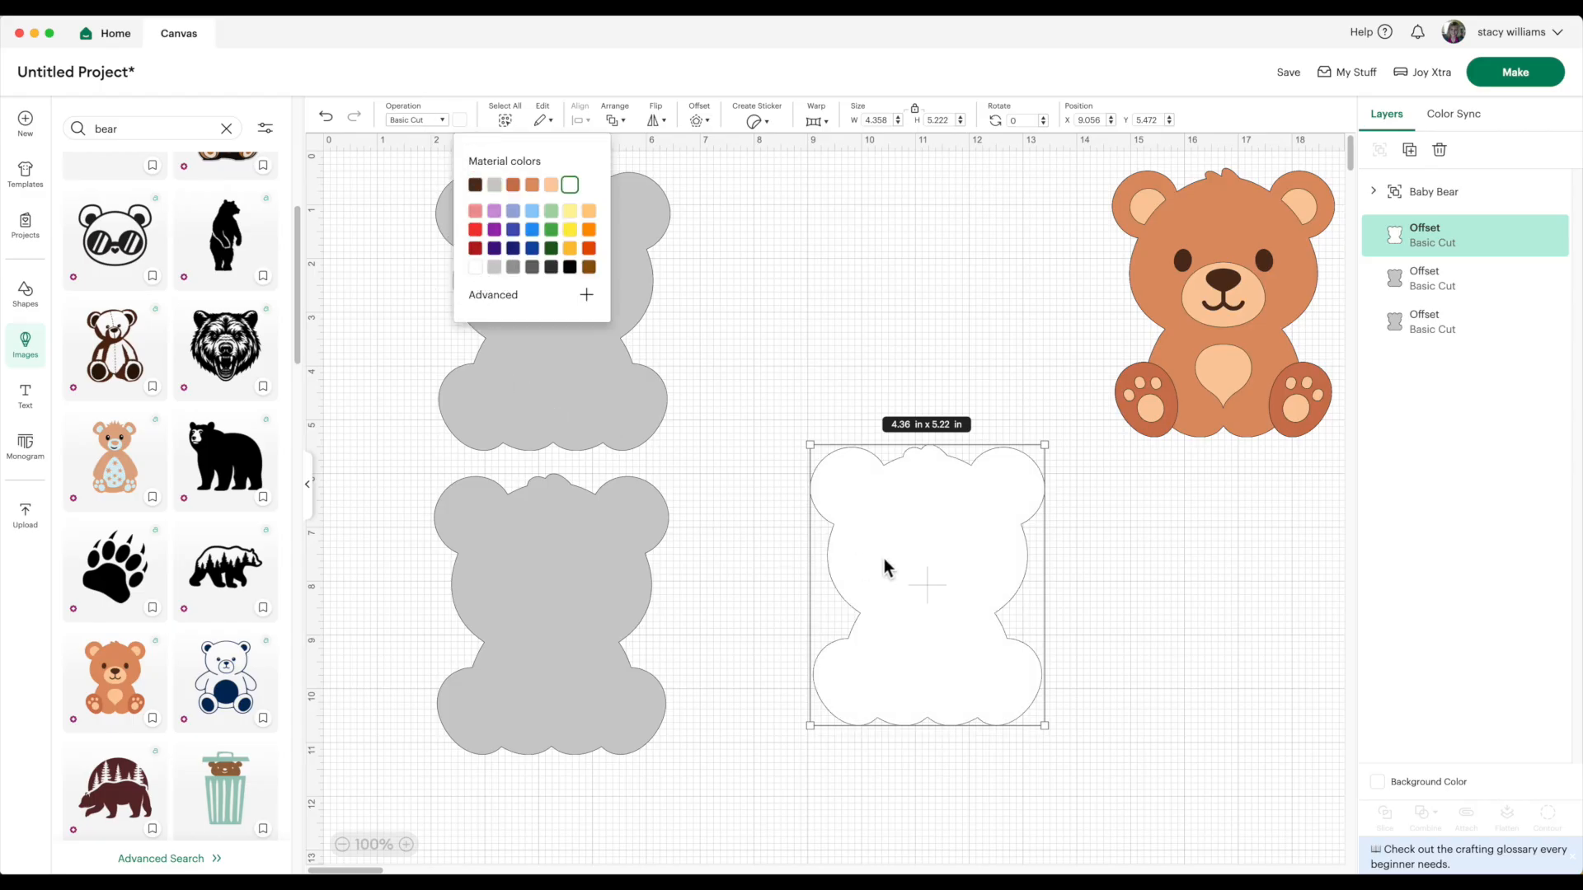
click(933, 585)
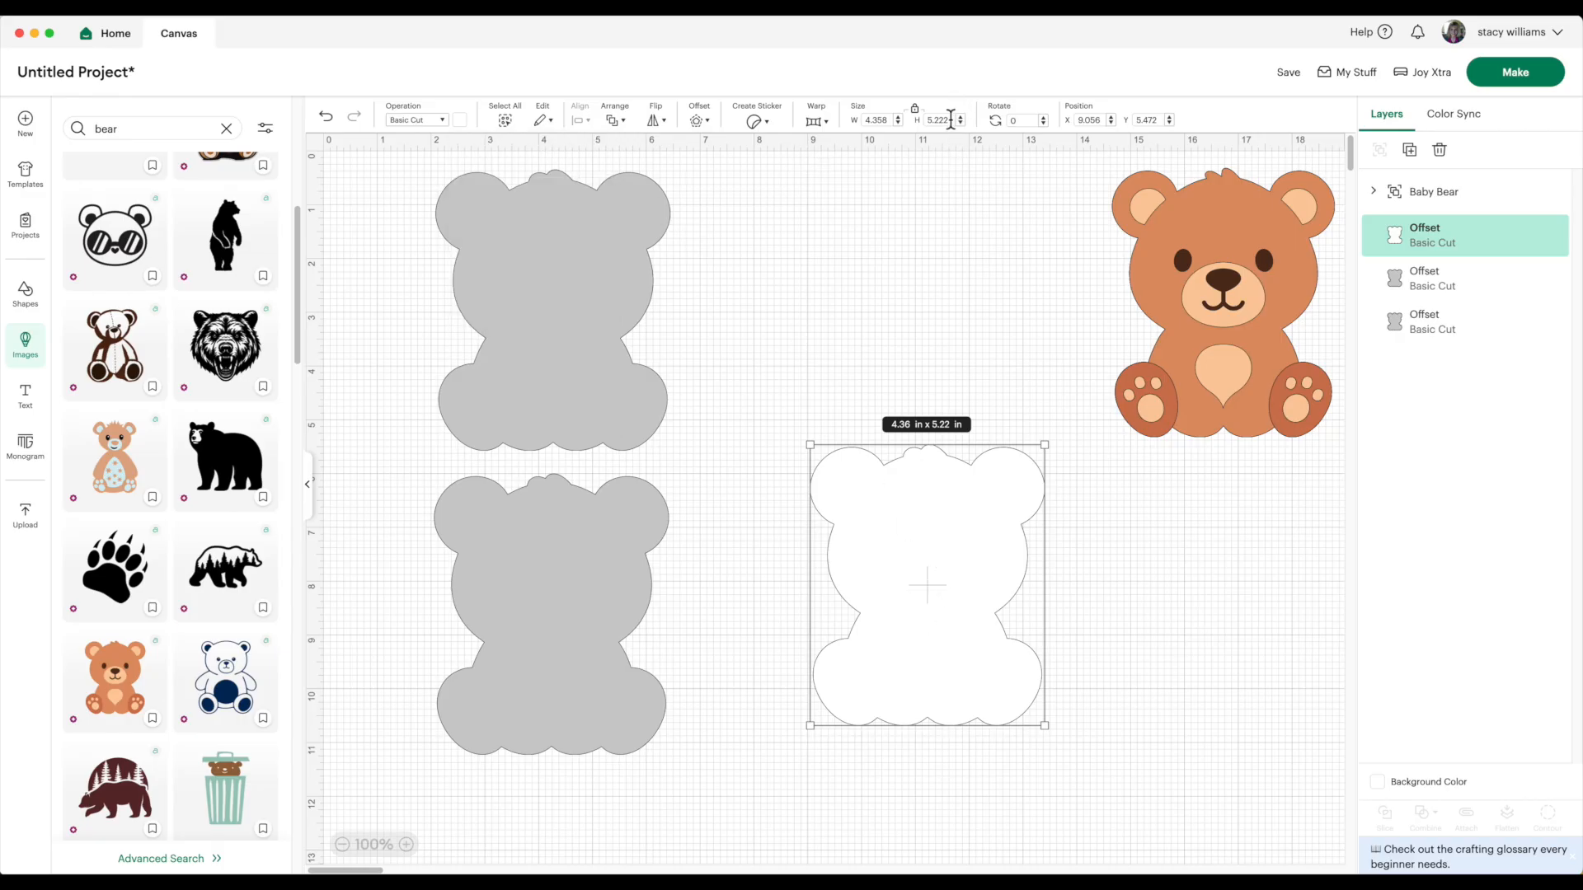
Set the white silhouette's height to 5 in and move it below the bear image
click(948, 120)
text(5)
key(Return)
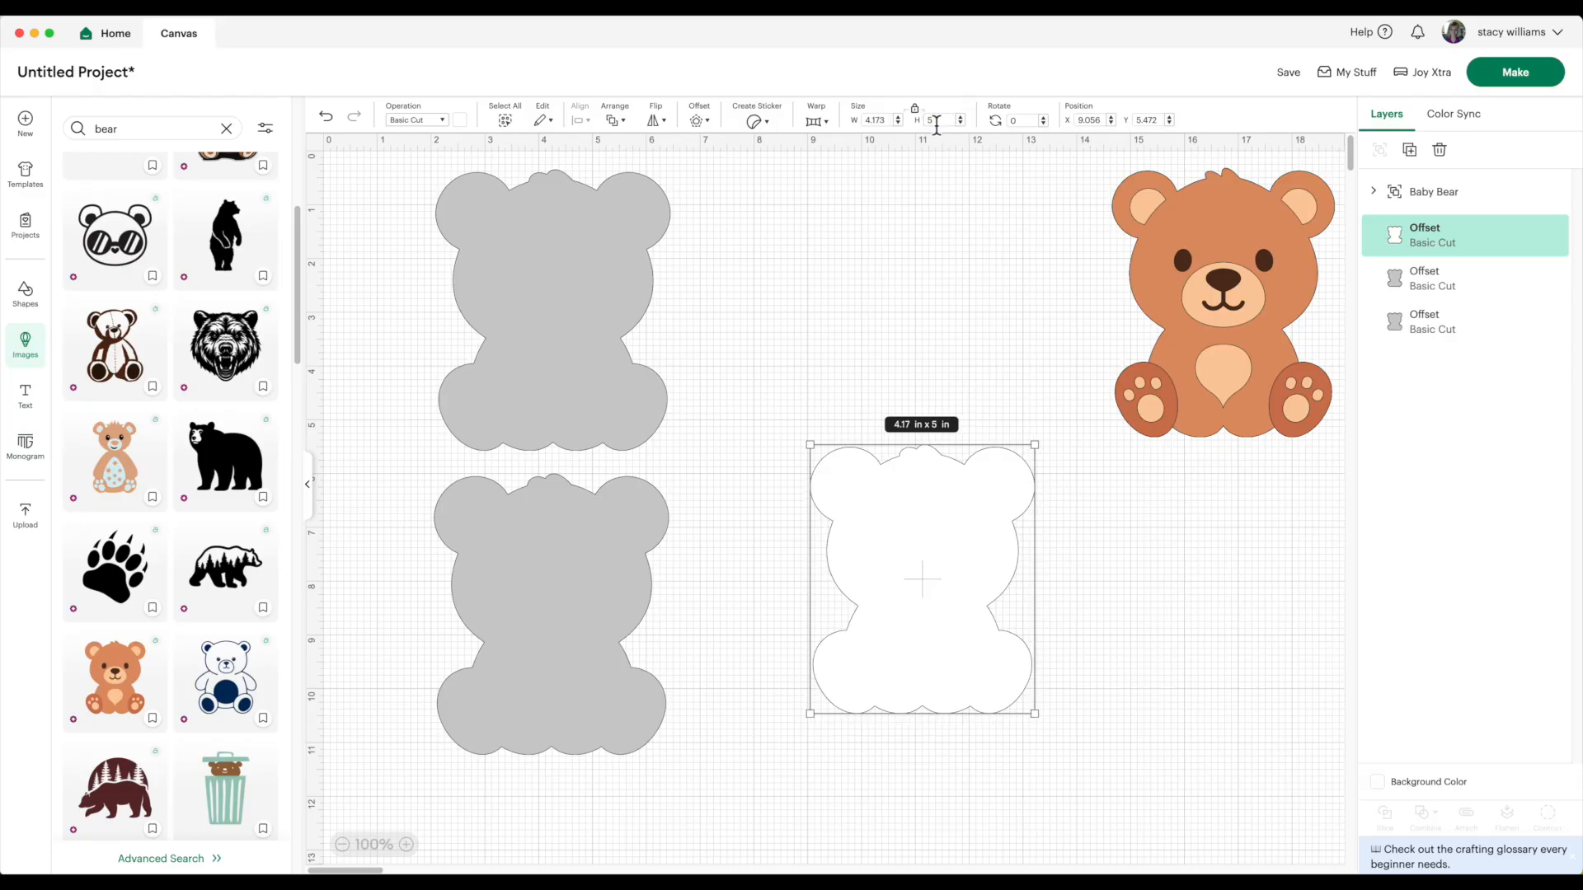
click(936, 289)
drag(940, 548, 1131, 614)
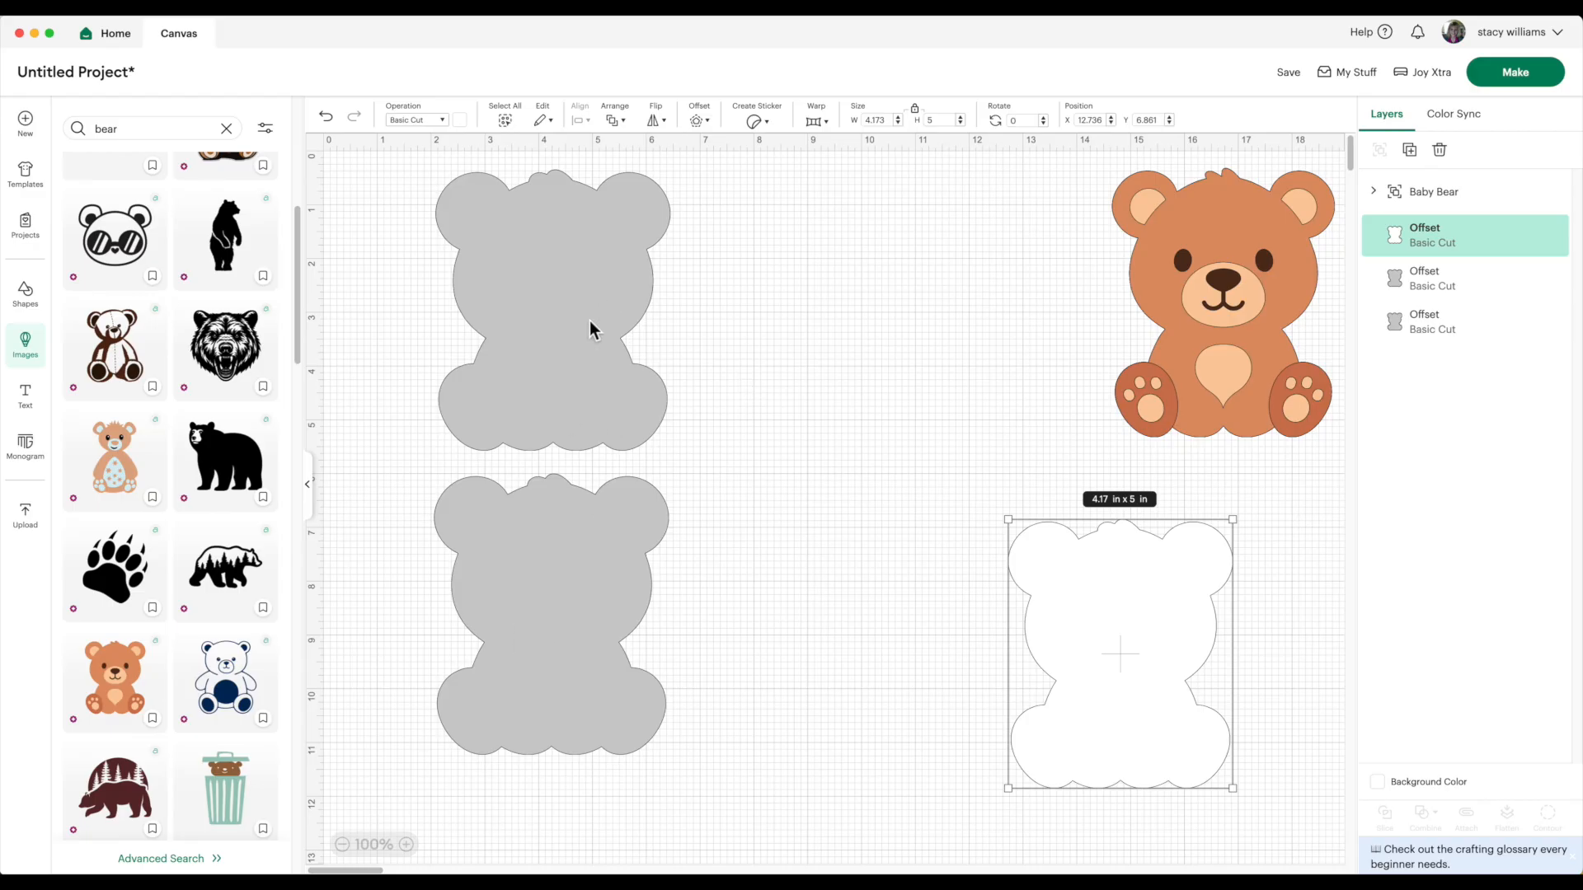
Flip the upper gray silhouette vertically
click(546, 327)
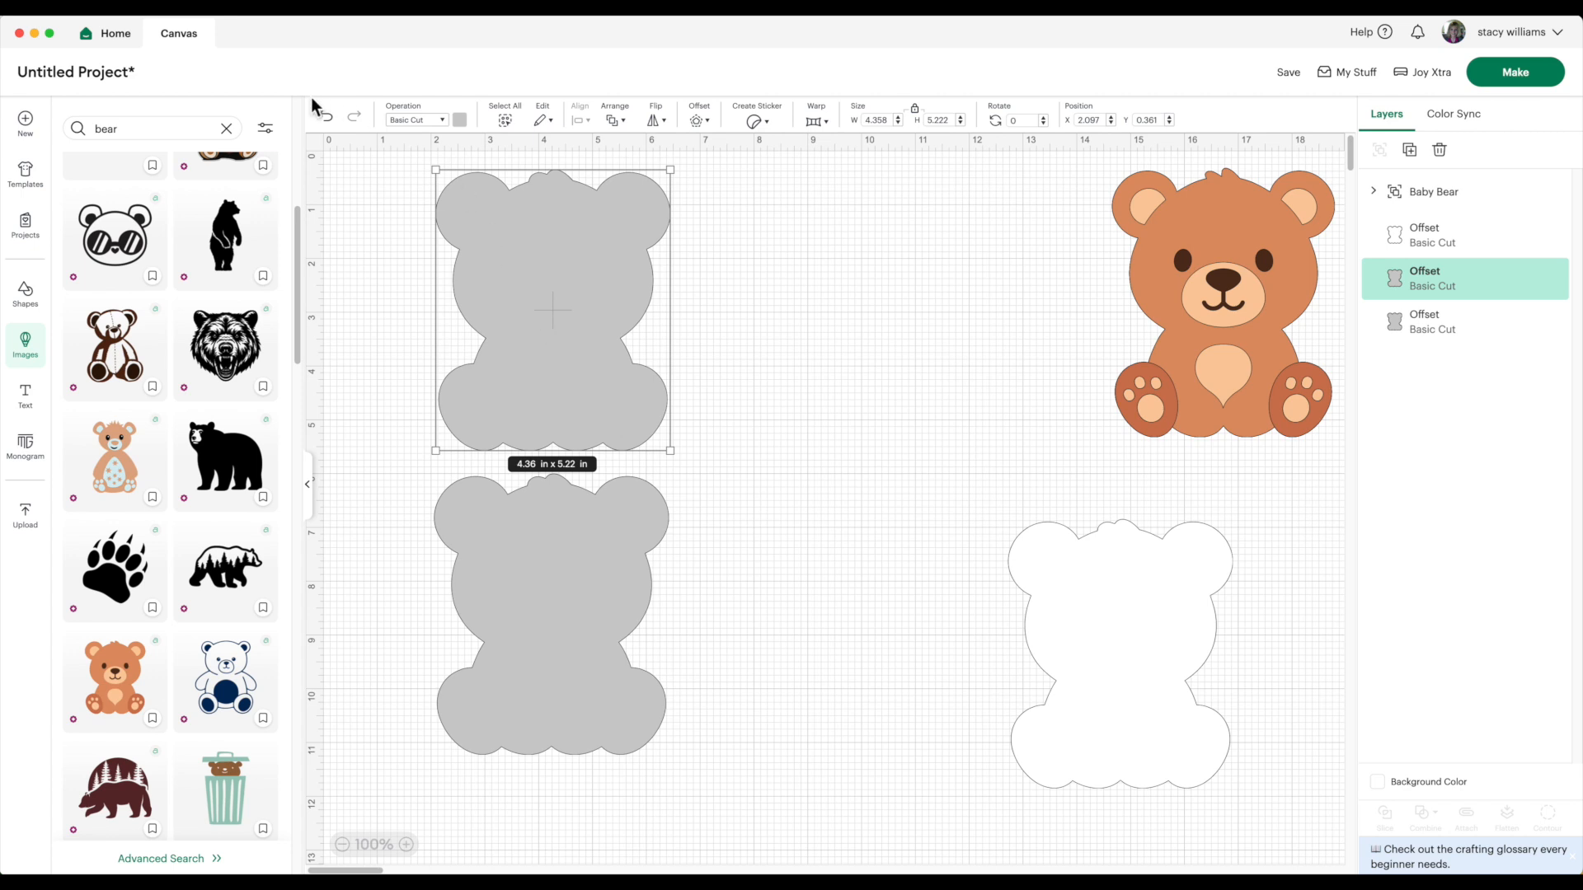
click(657, 122)
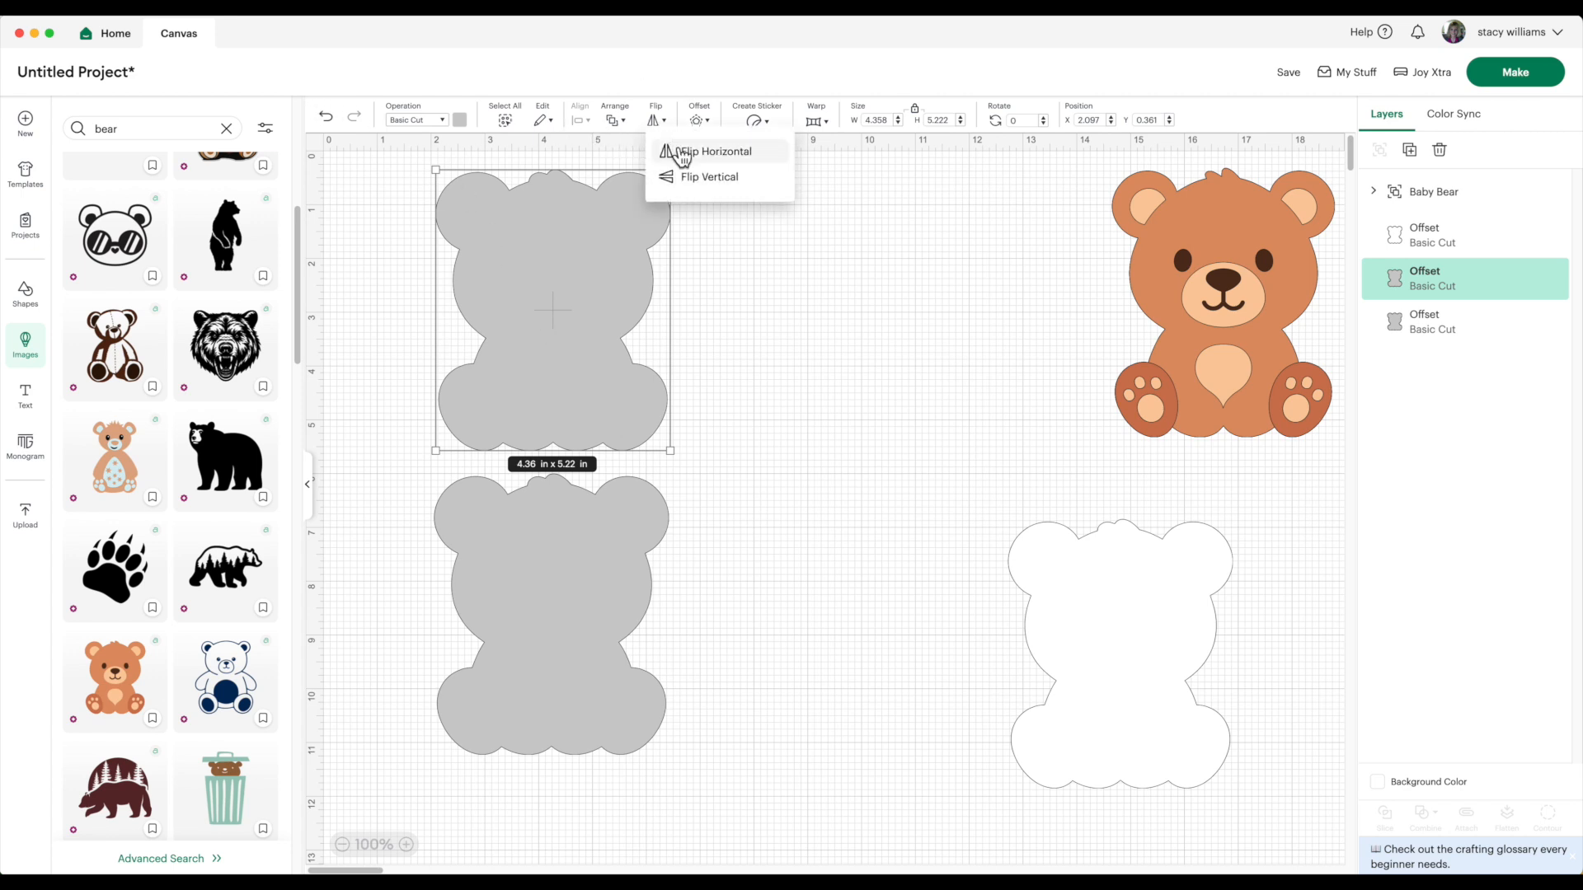
click(695, 176)
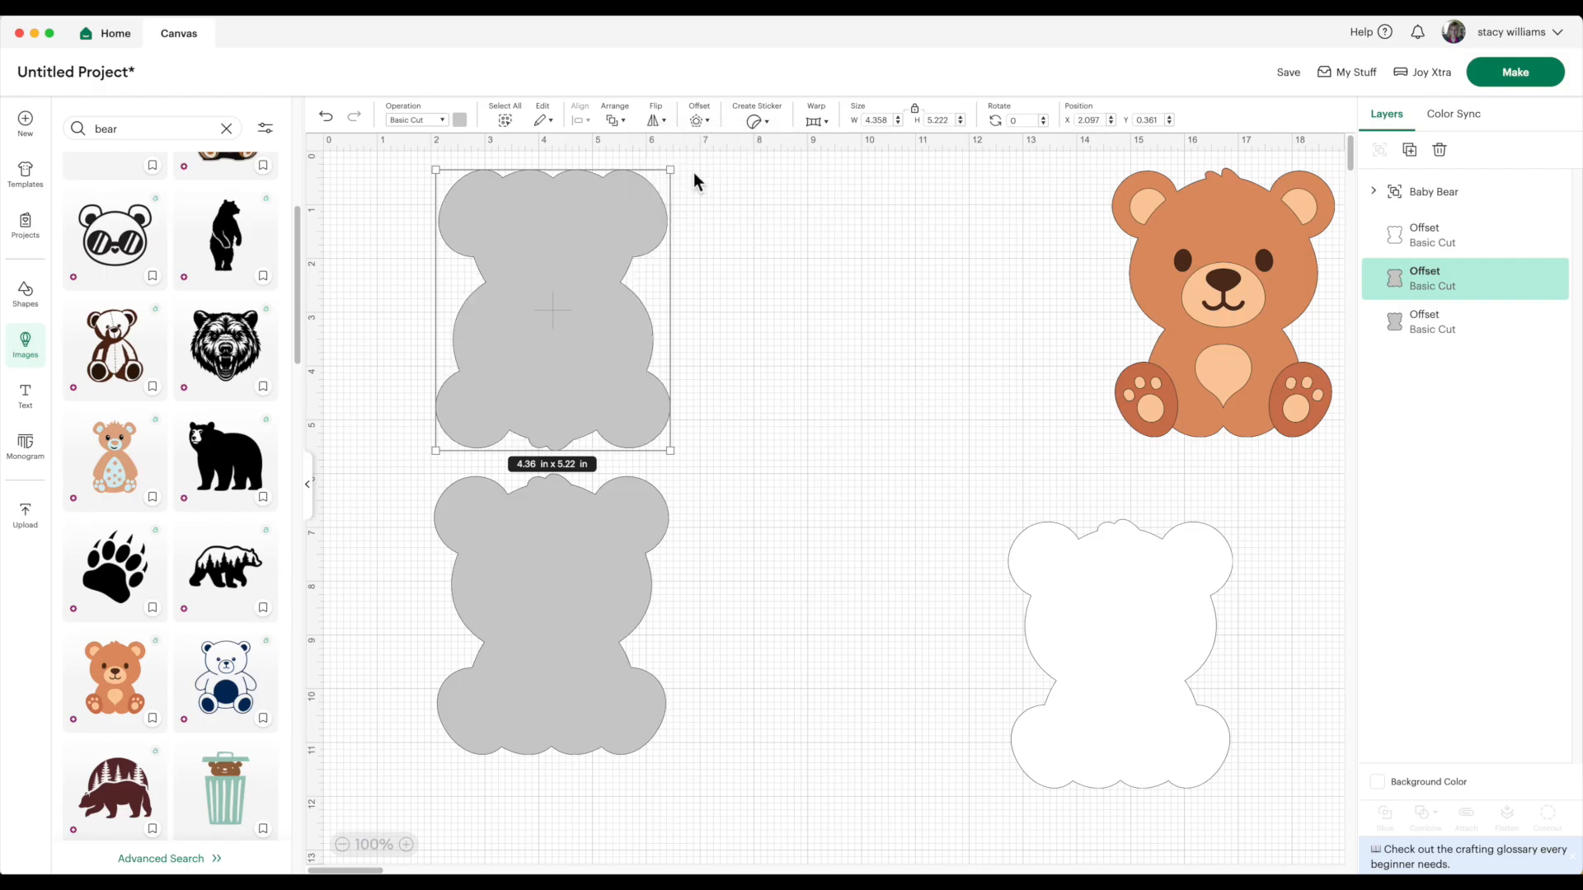
Center the two gray silhouettes horizontally with each other
click(749, 737)
drag(747, 760, 440, 243)
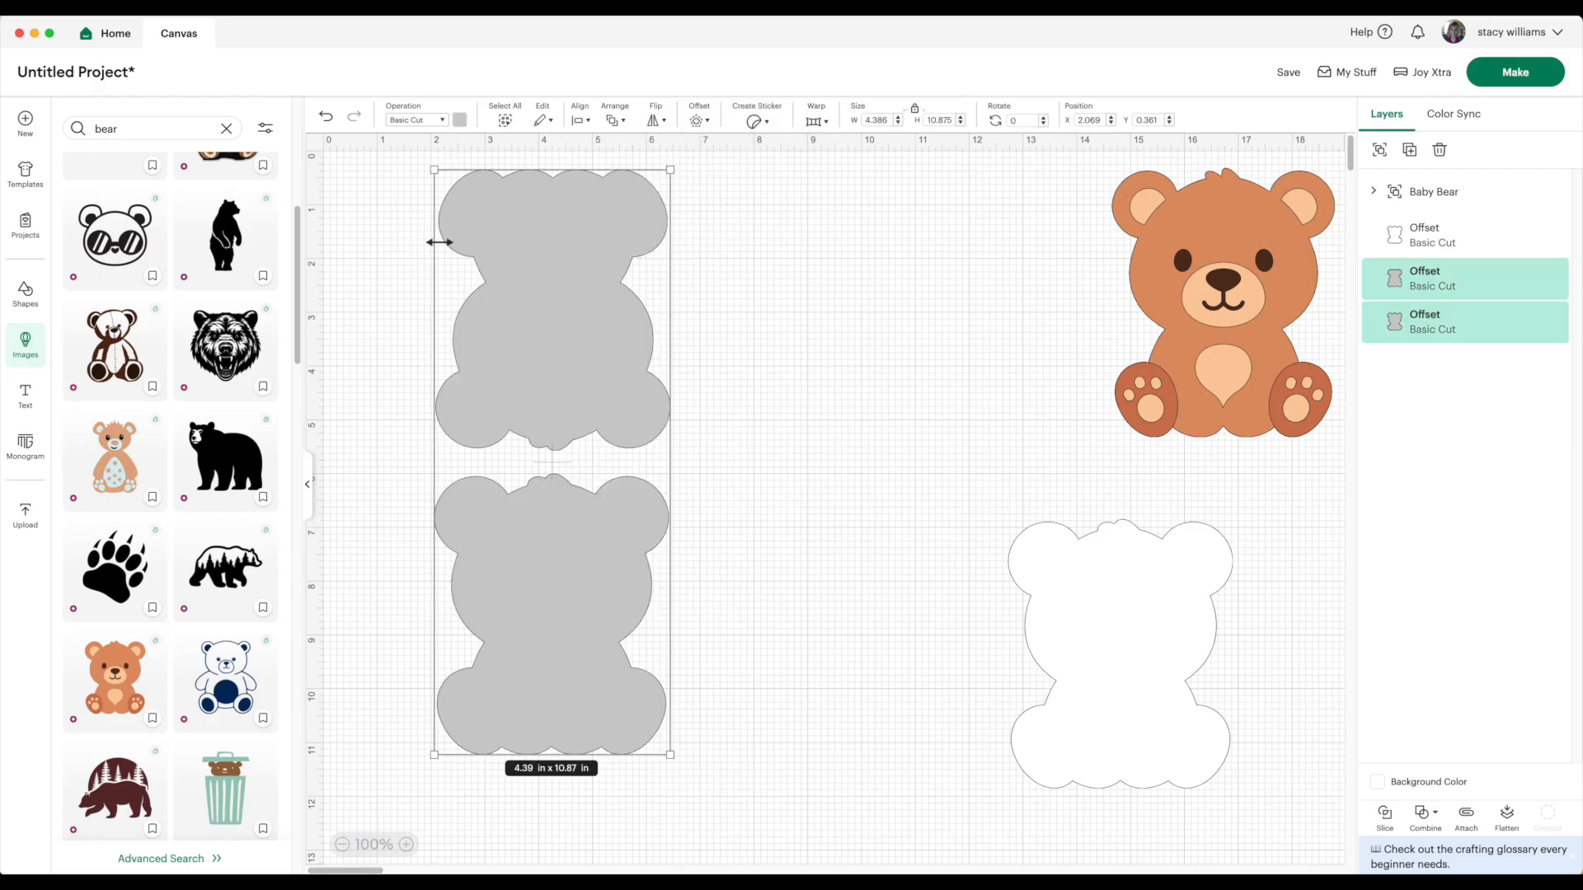
click(583, 119)
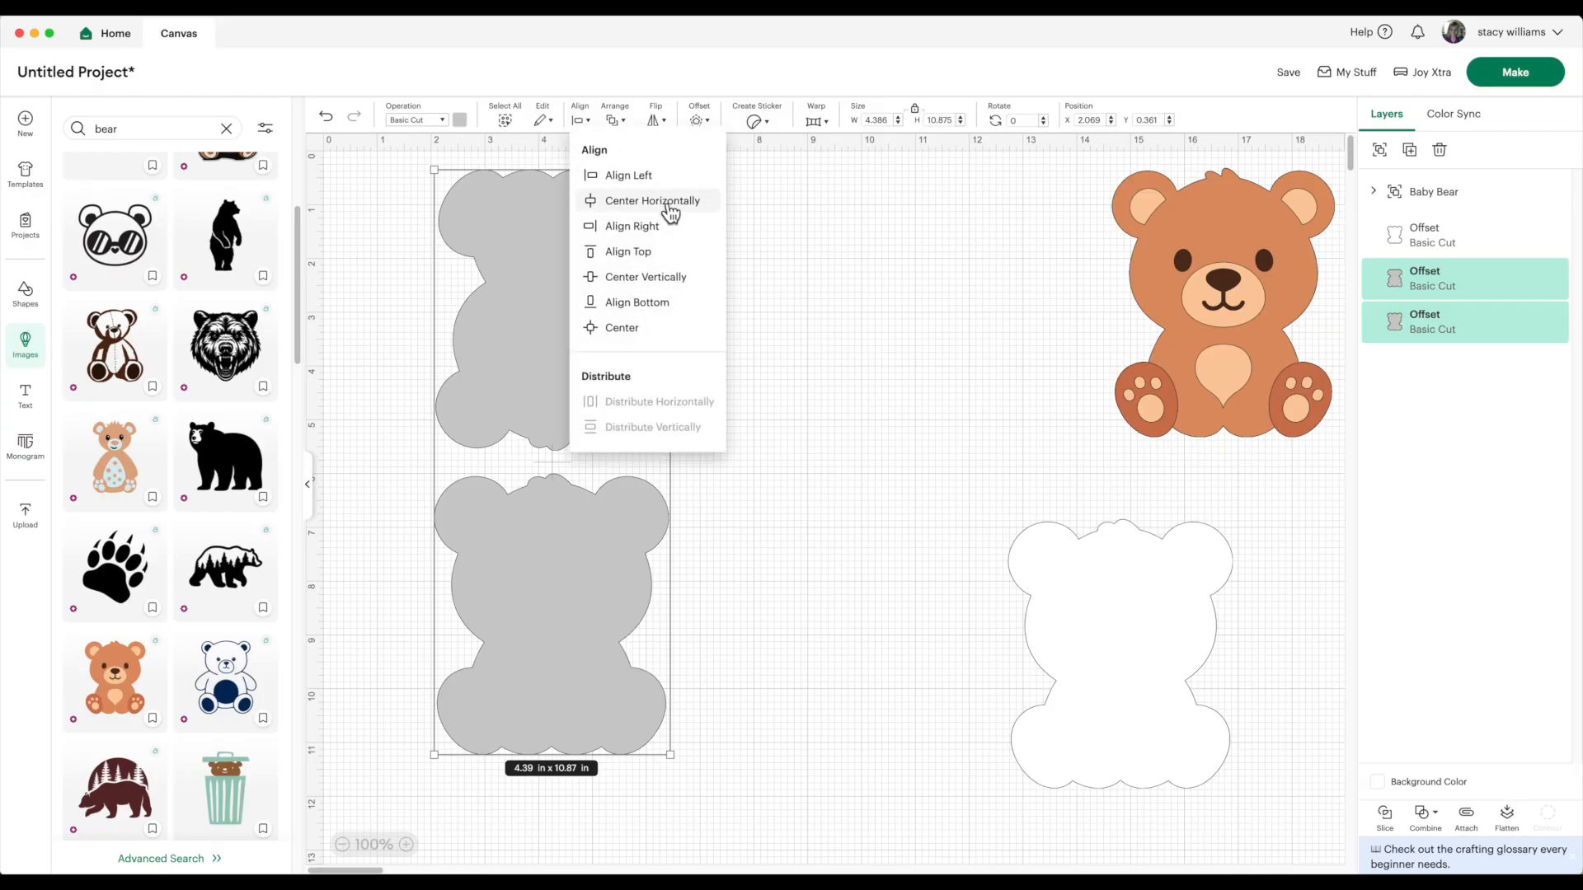
click(667, 204)
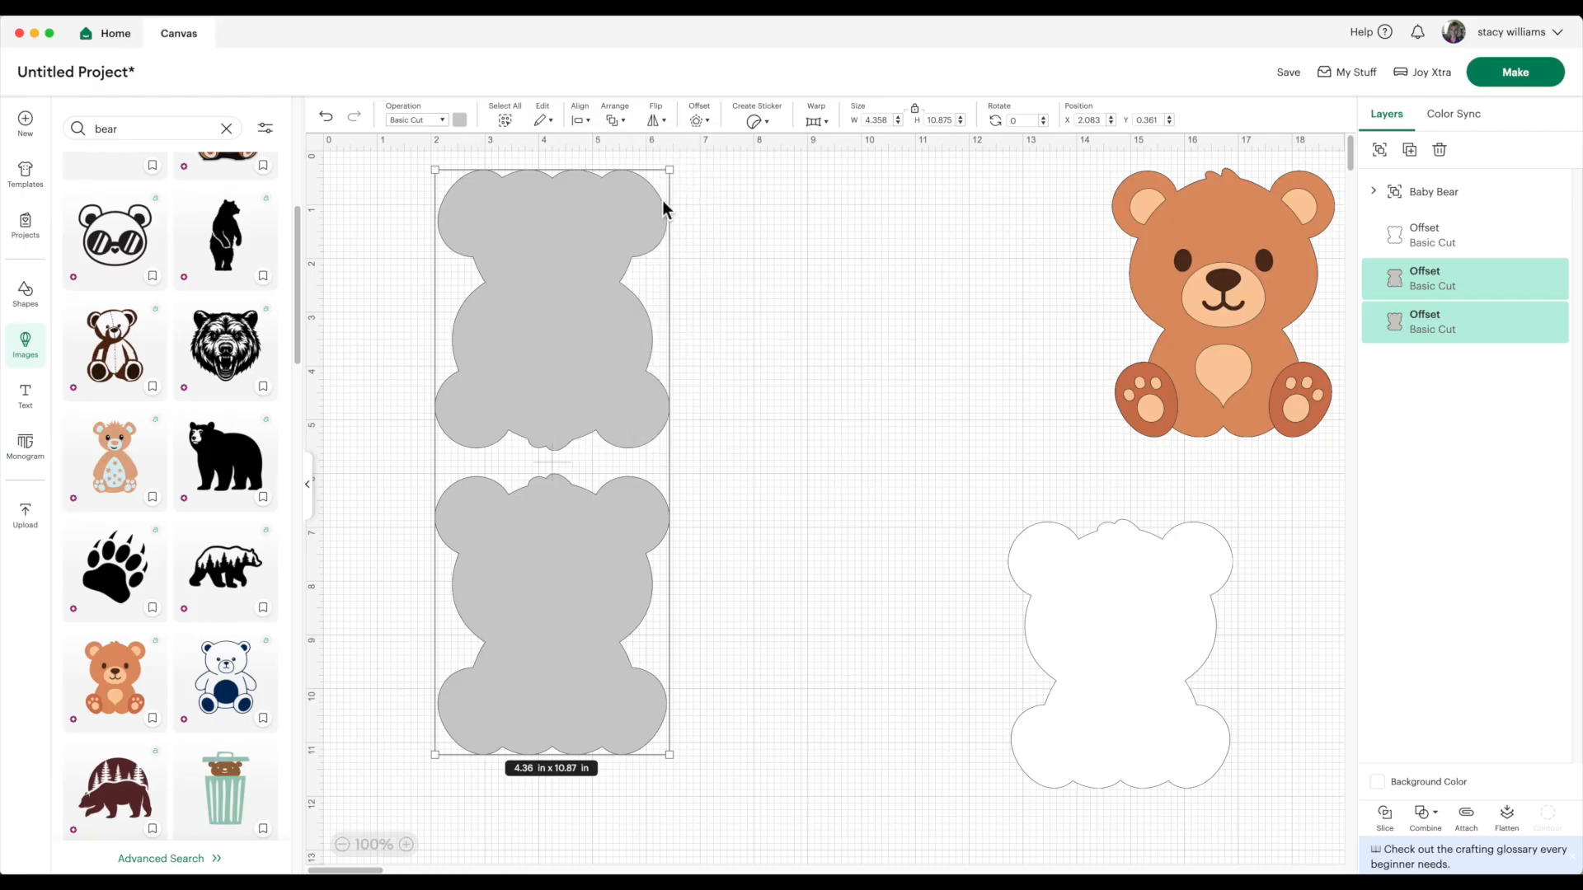
click(804, 287)
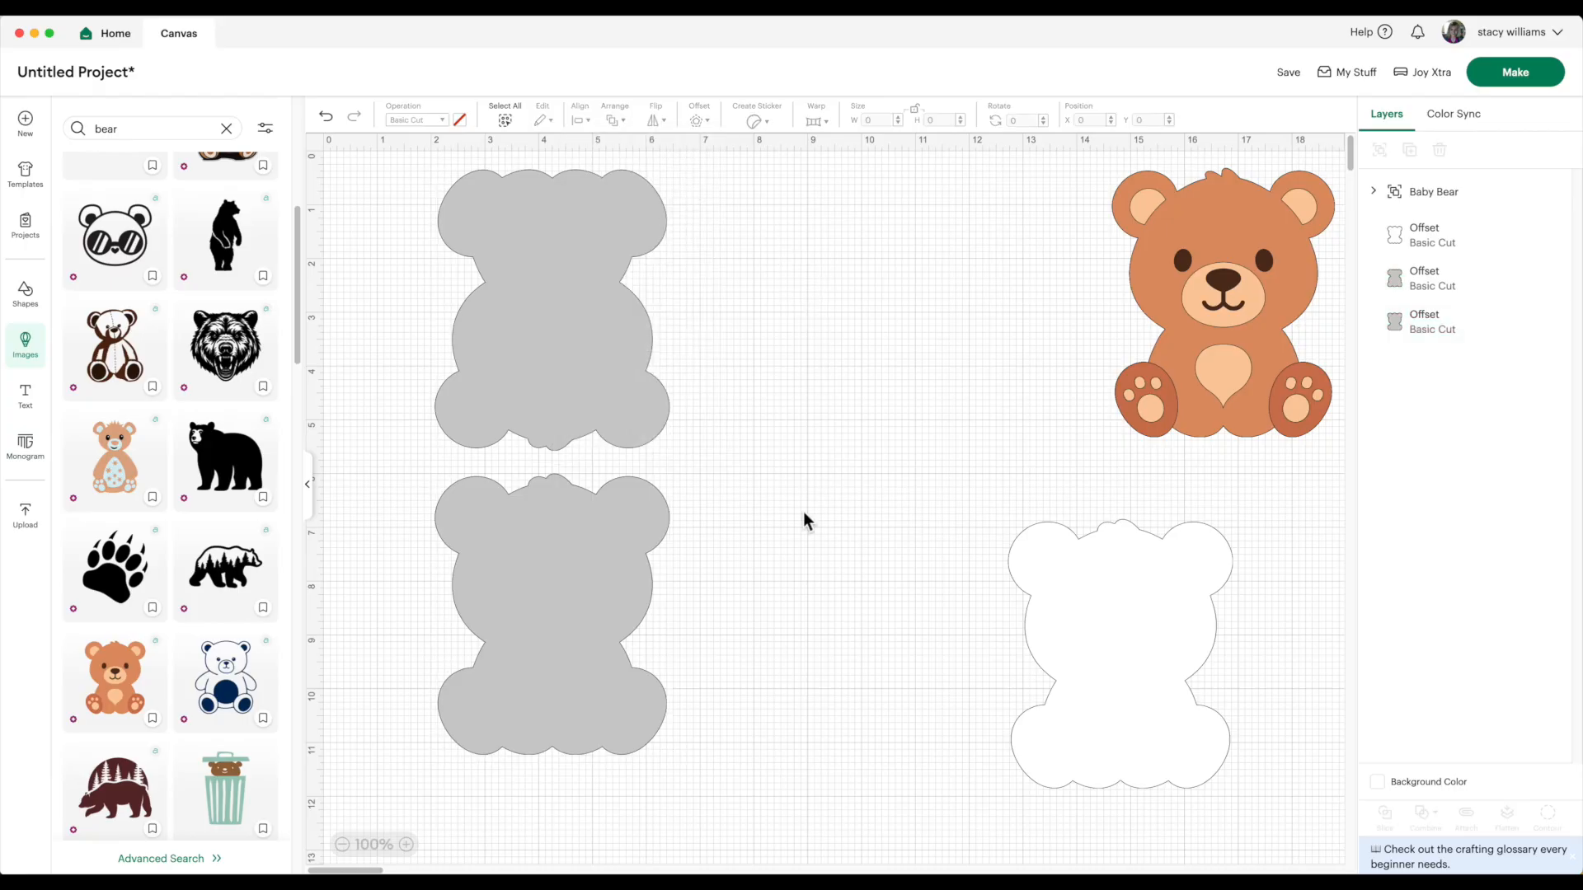
Nudge the lower gray silhouette up to a Y position of 5.334 in so its ears and head overlap the flipped one
click(569, 562)
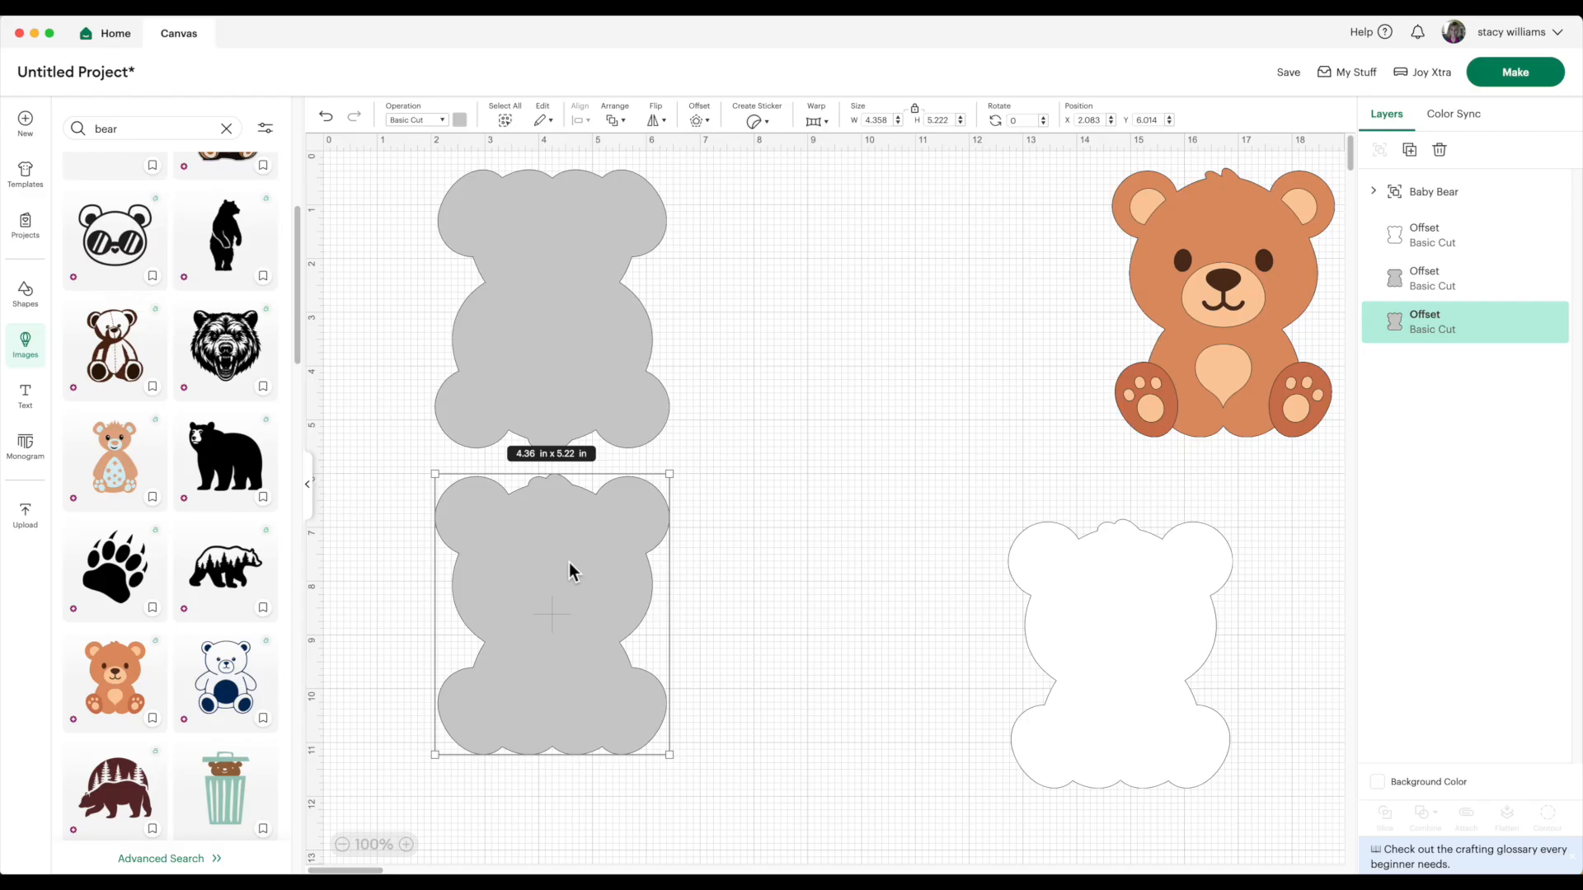
key(Up)
key(Up)
key(Up)
key(Up)
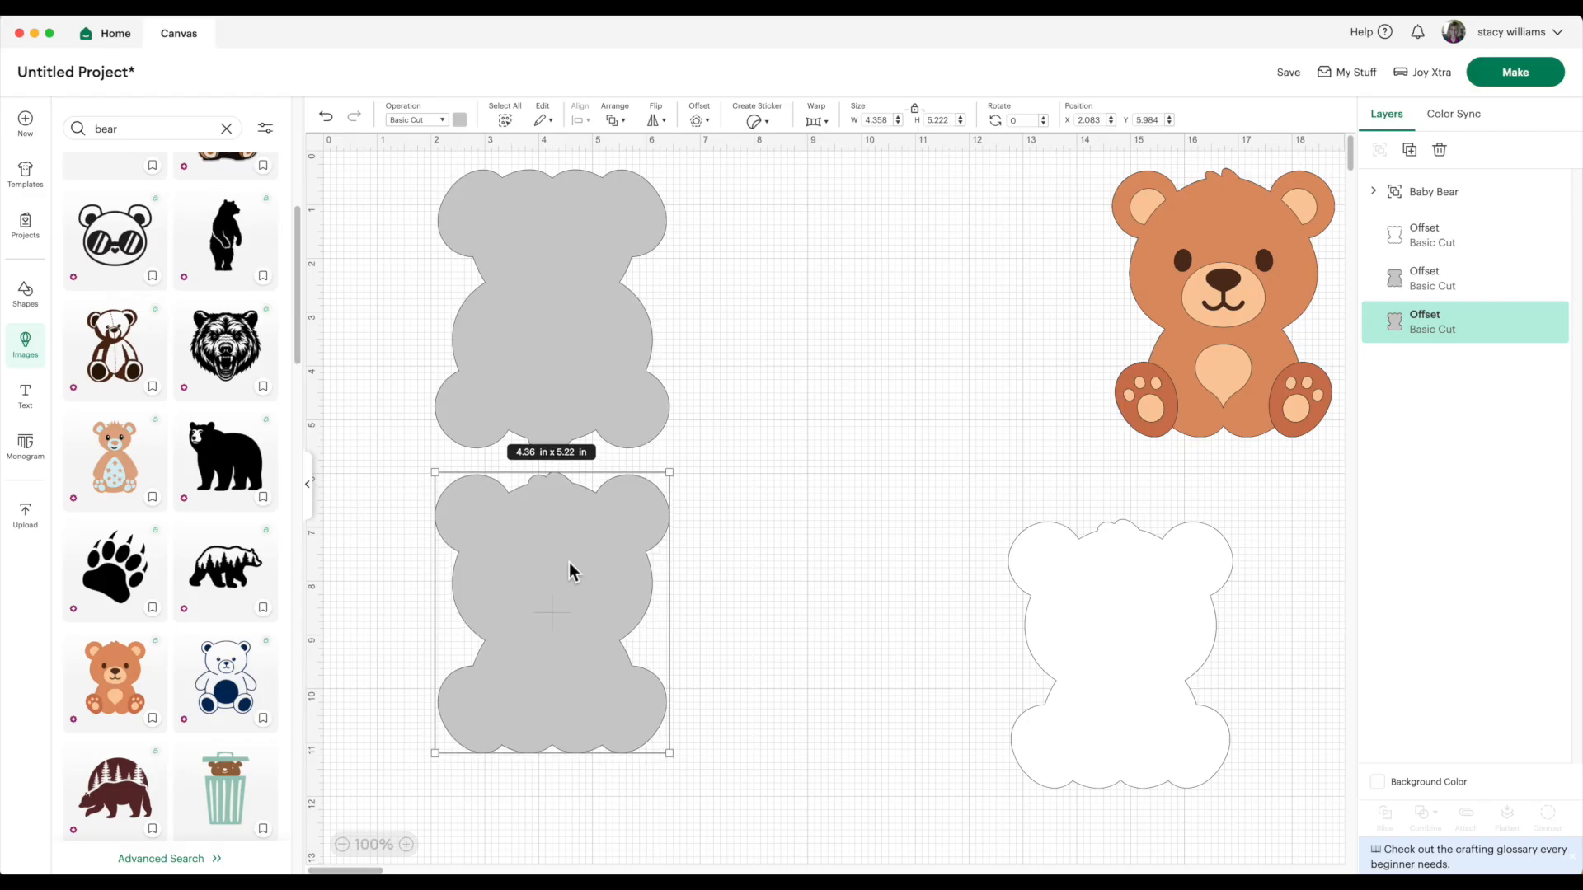
key(Up)
key(Up)
key(Up)
key(Up)
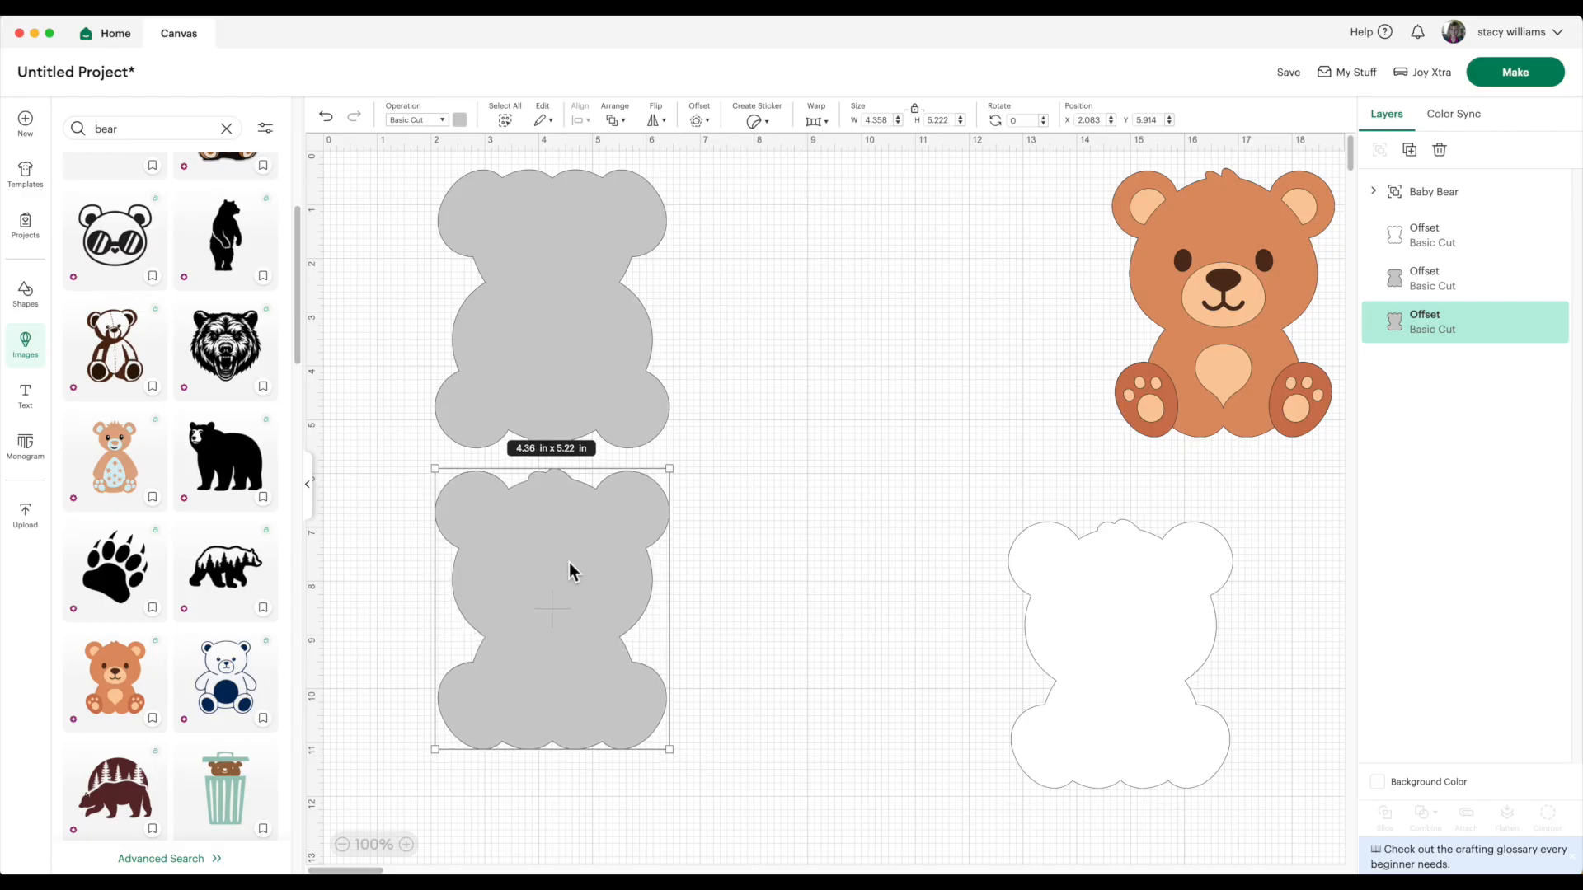
key(Up)
key(Up)
key(Up)
key(Up)
key(Up)
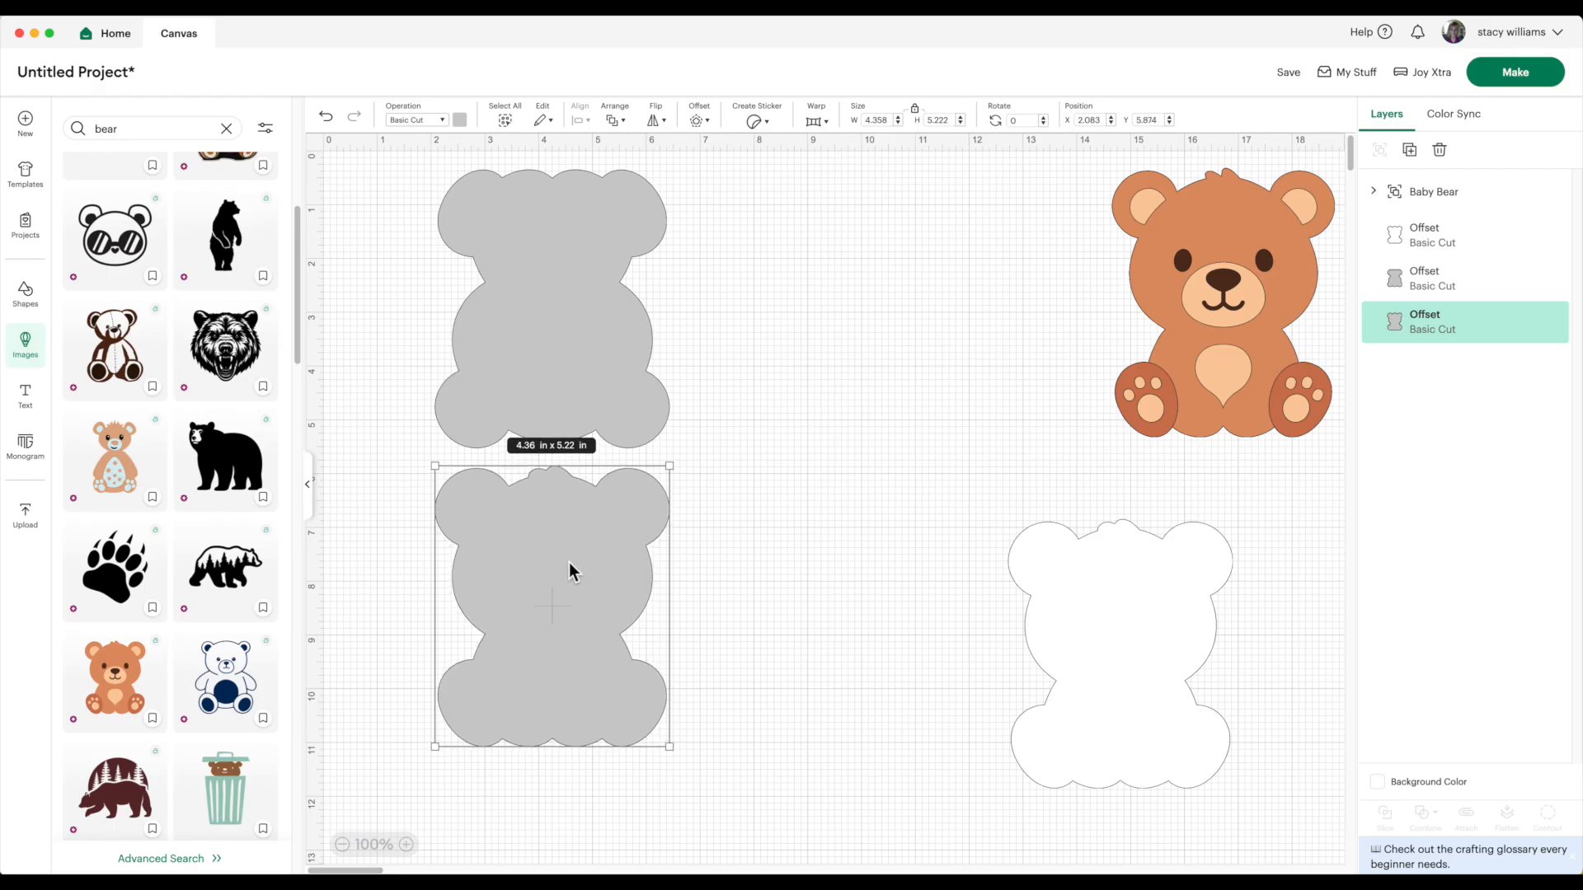
key(Up)
key(Up)
key(Up)
key(Up)
key(Up)
key(Up)
key(Up)
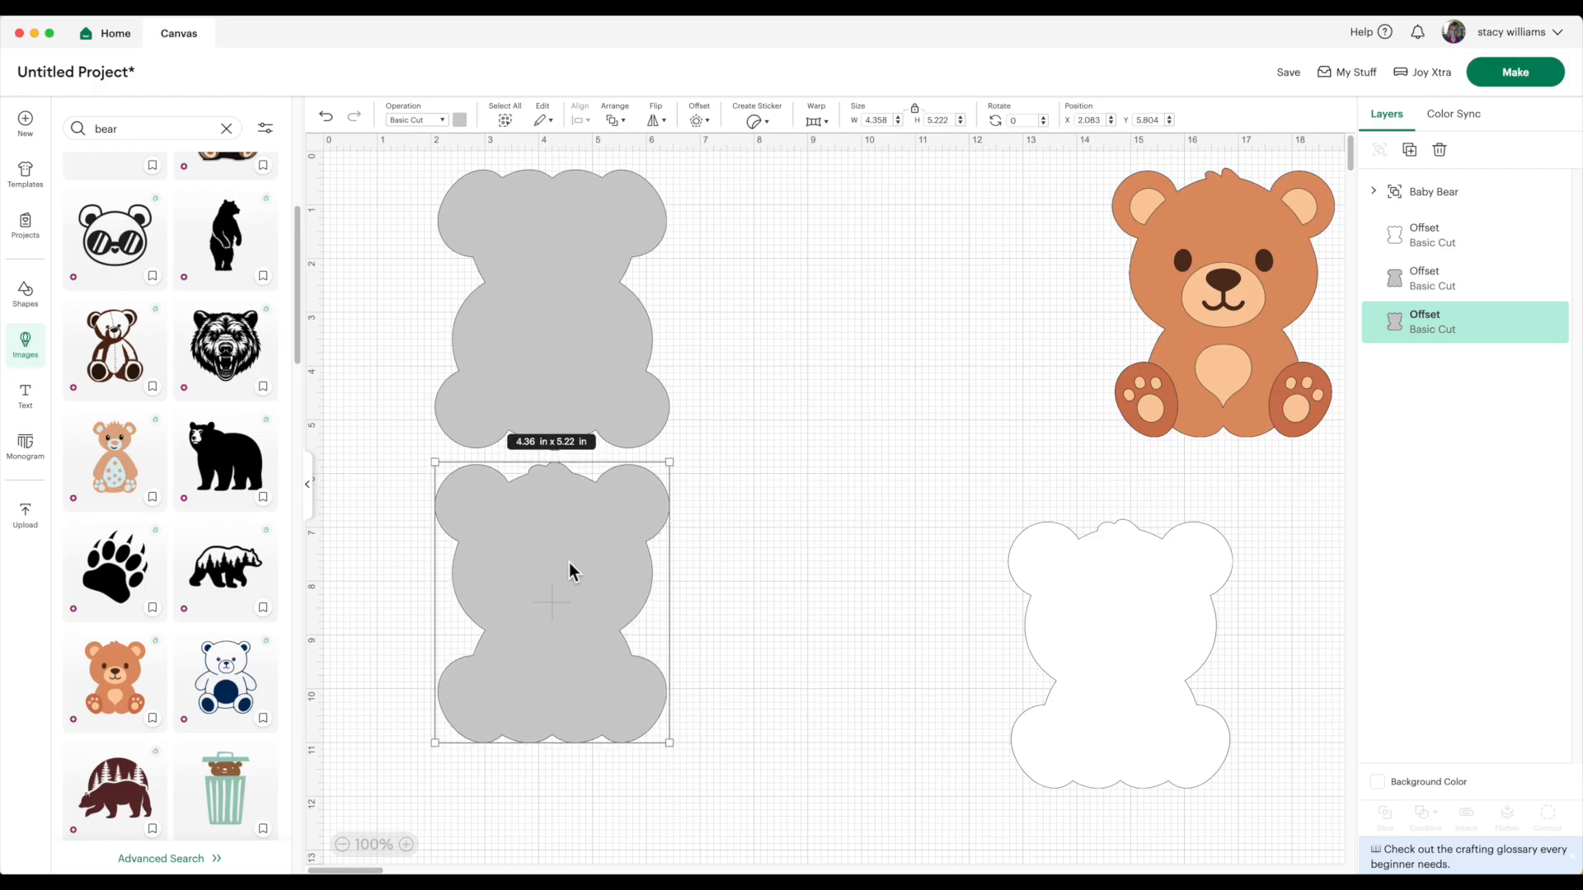
key(Up)
key(Up)
key(Up)
key(Up)
key(Up)
key(Up)
key(Up)
key(Up)
key(Up)
key(Up)
key(Up)
key(Up)
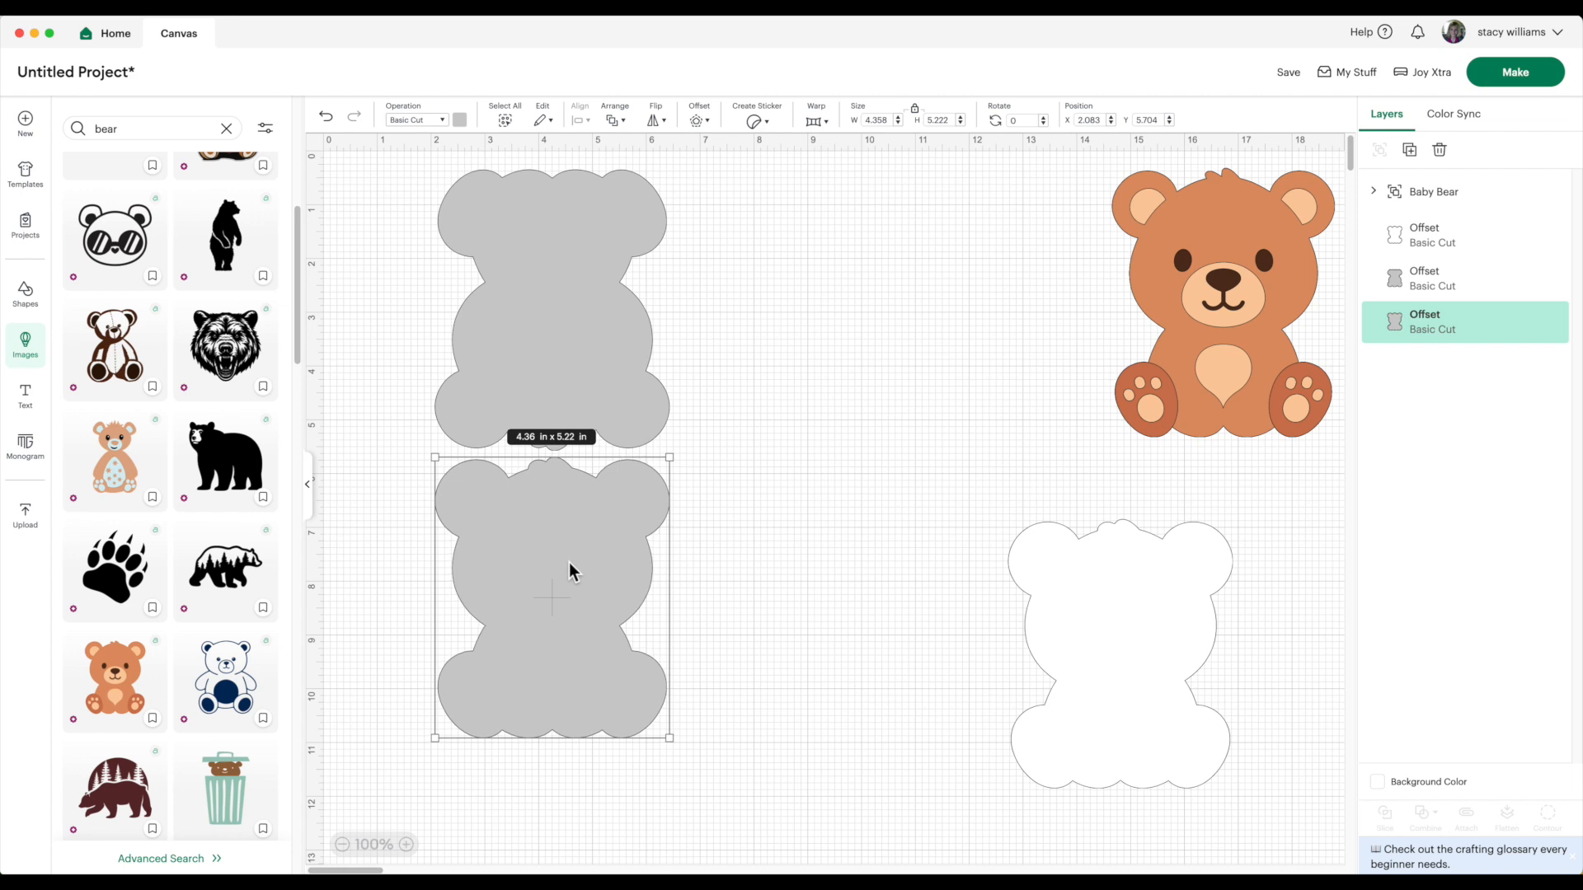
key(Up)
key(Up)
key(Up)
key(Up)
key(Up)
key(Up)
key(Up)
key(Up)
key(Up)
key(Up)
key(Up)
key(Up)
key(Up)
key(Up)
key(Up)
key(Up)
key(Up)
key(Up)
key(Up)
key(Up)
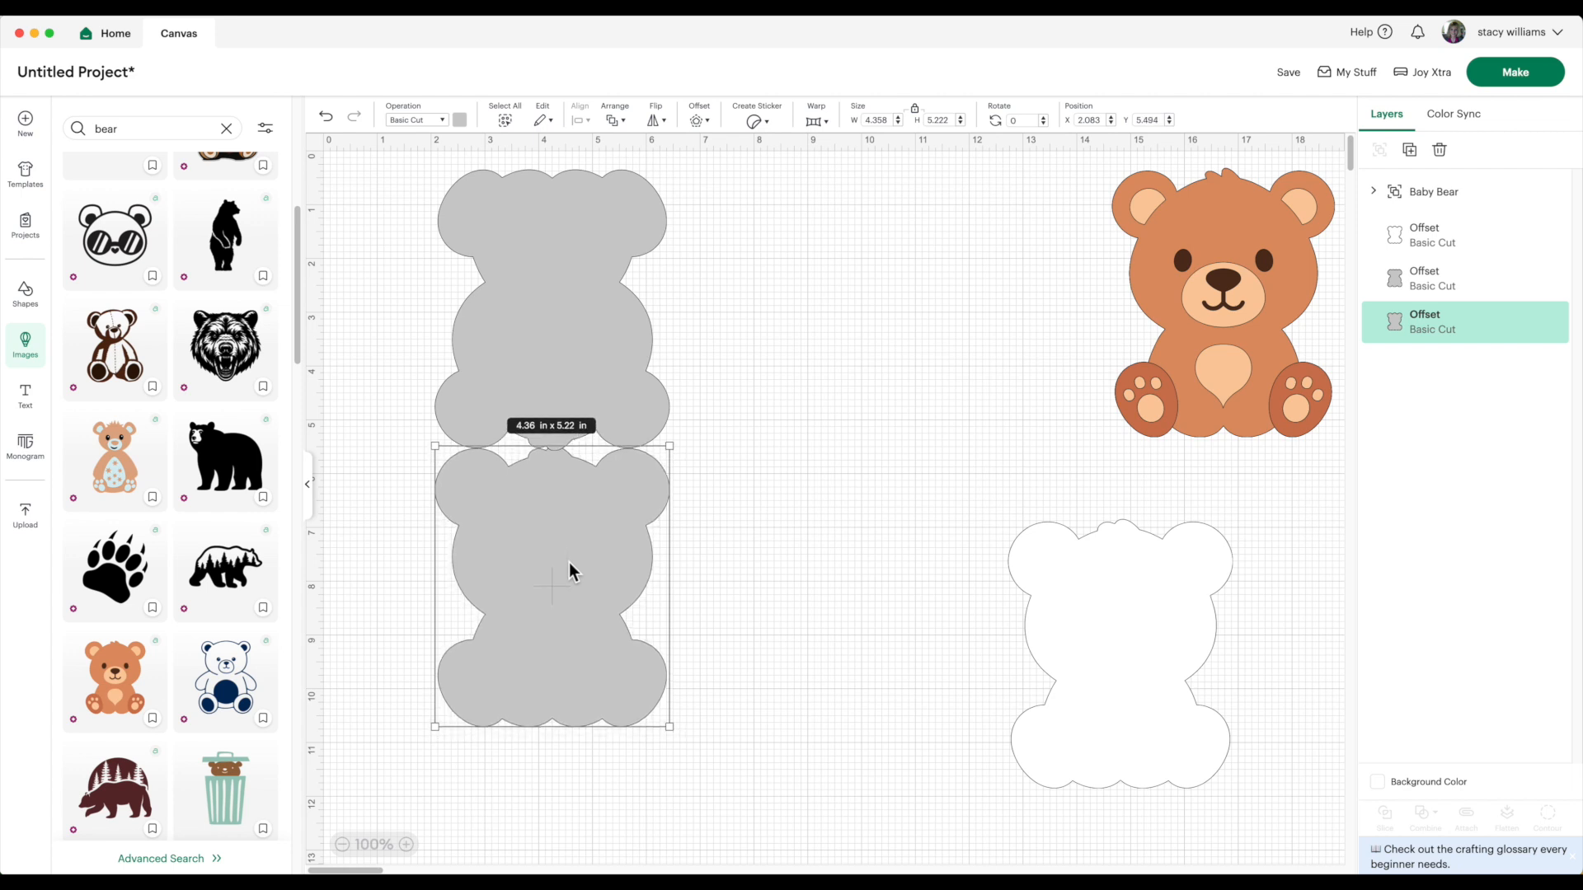
key(Up)
key(Up)
key(Up)
key(Up)
key(Up)
key(Up)
key(Up)
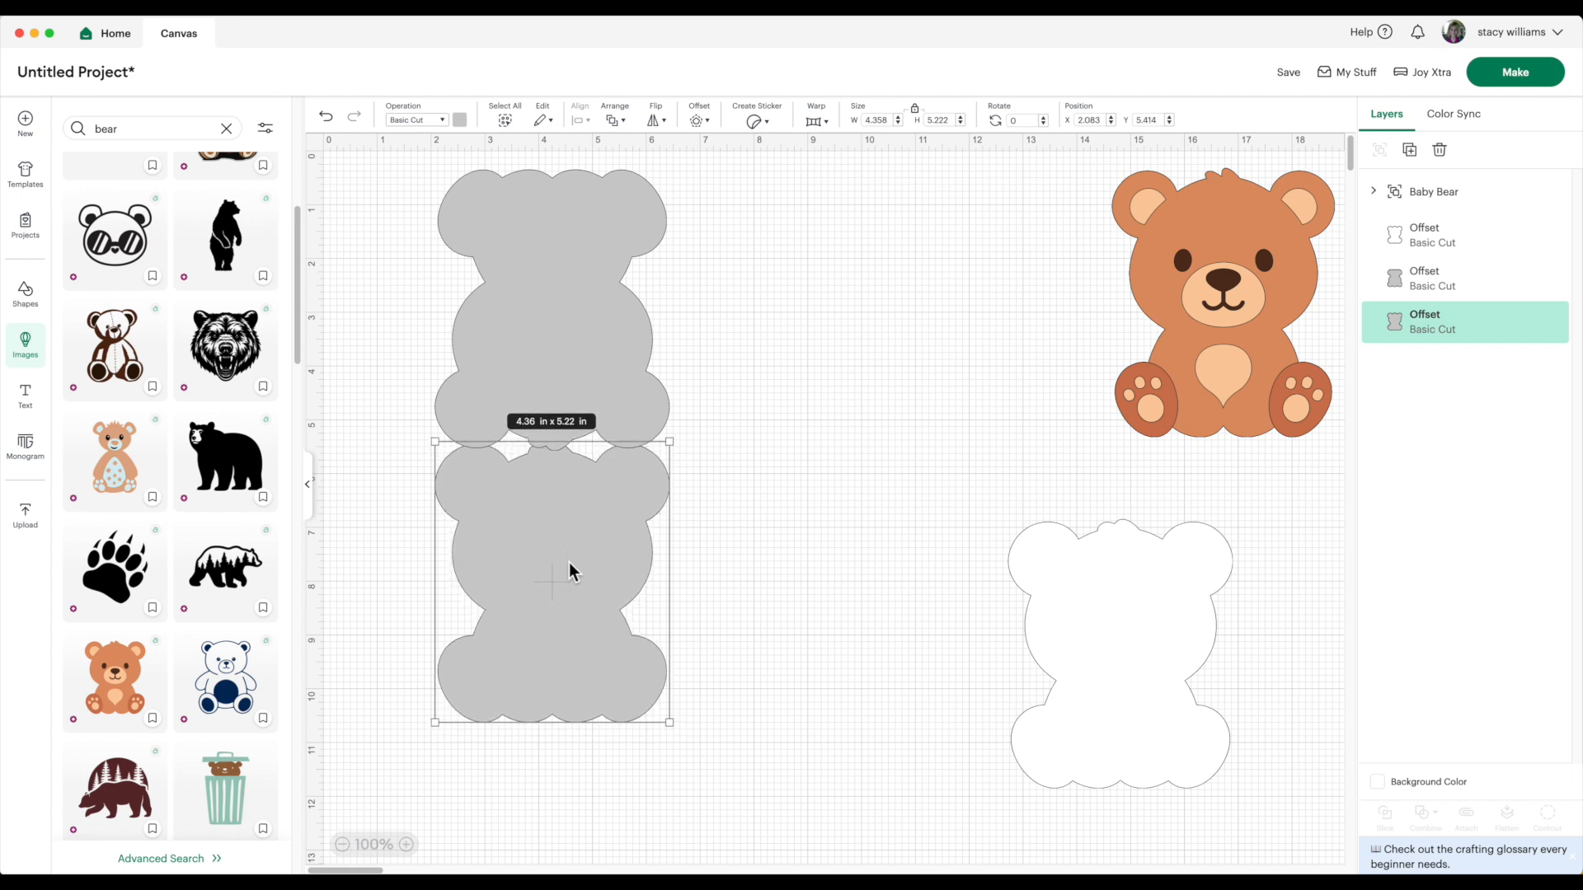
key(Up)
key(Up)
key(Up)
key(Up)
key(Up)
key(Up)
key(Up)
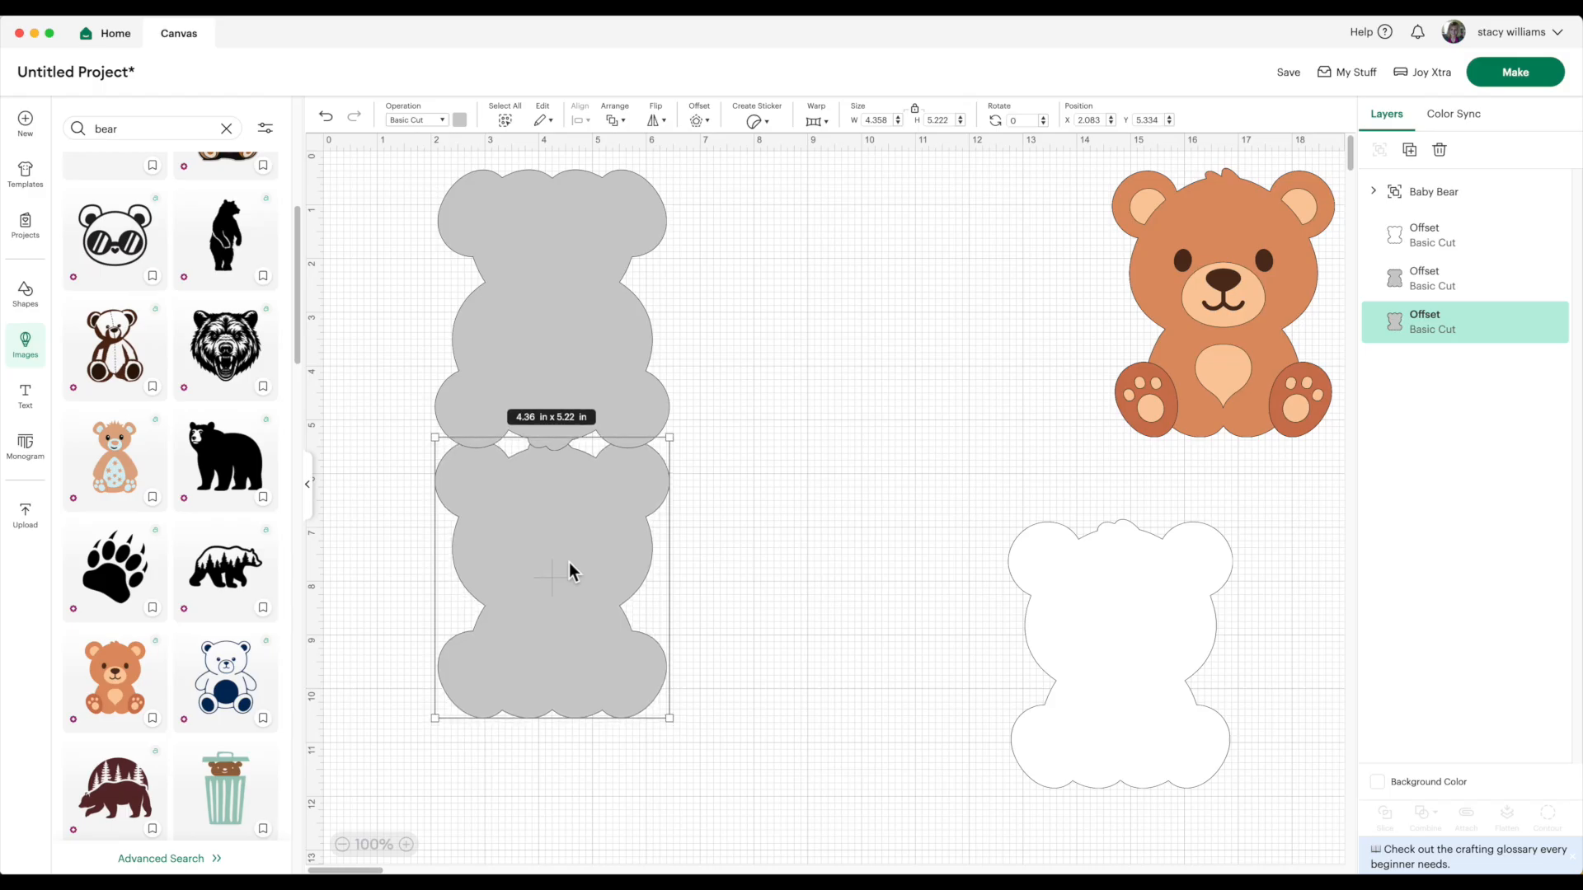
Weld the two overlapping gray silhouettes into one folding card base
click(741, 725)
drag(750, 775, 430, 165)
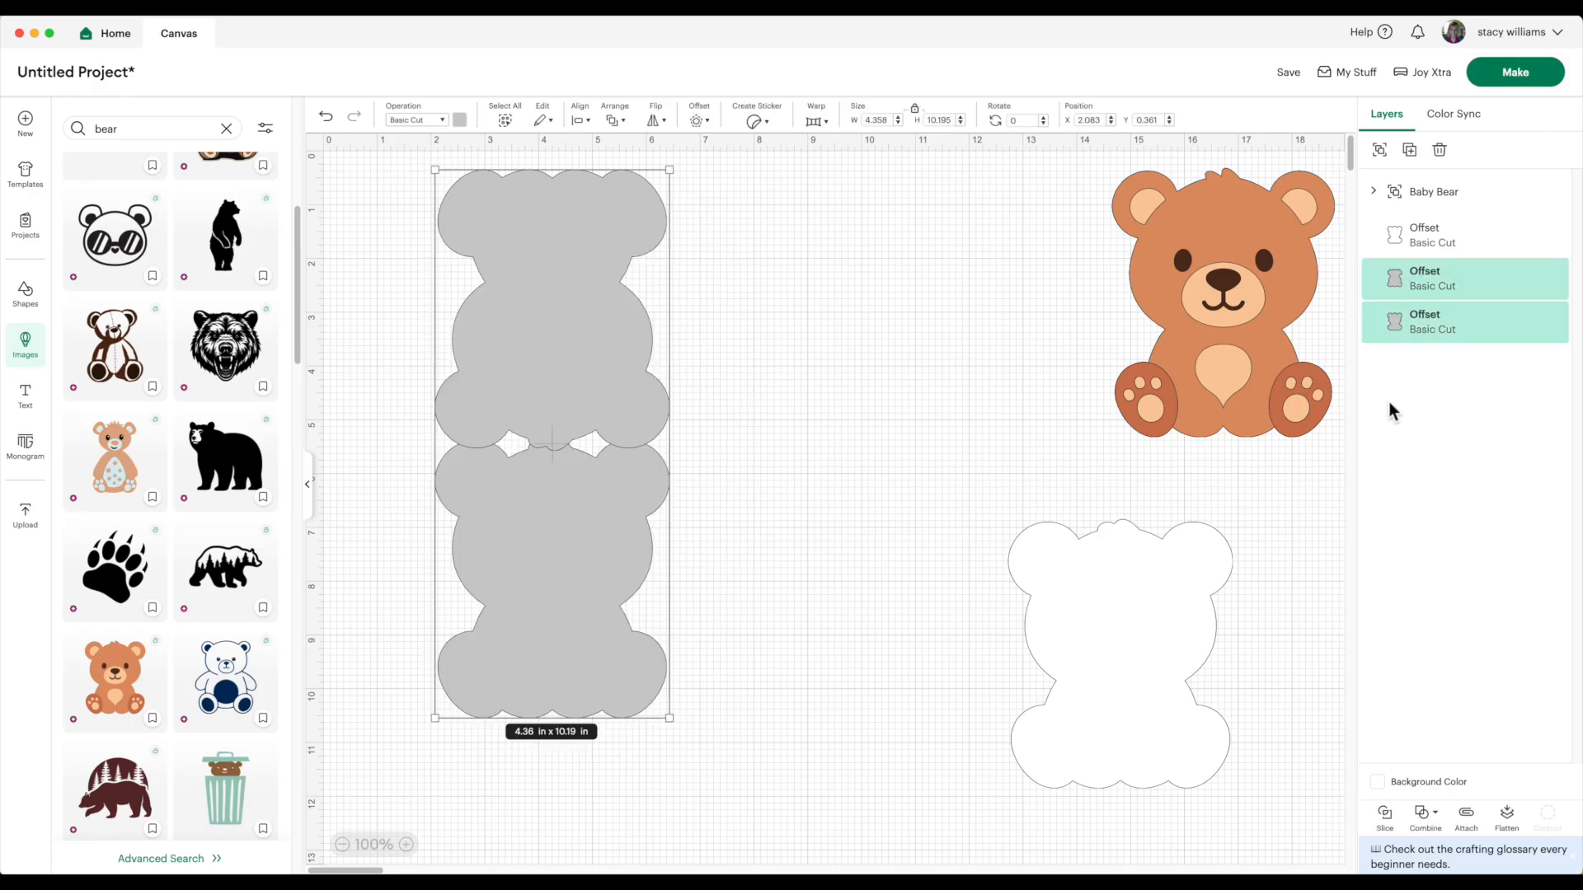
click(1425, 815)
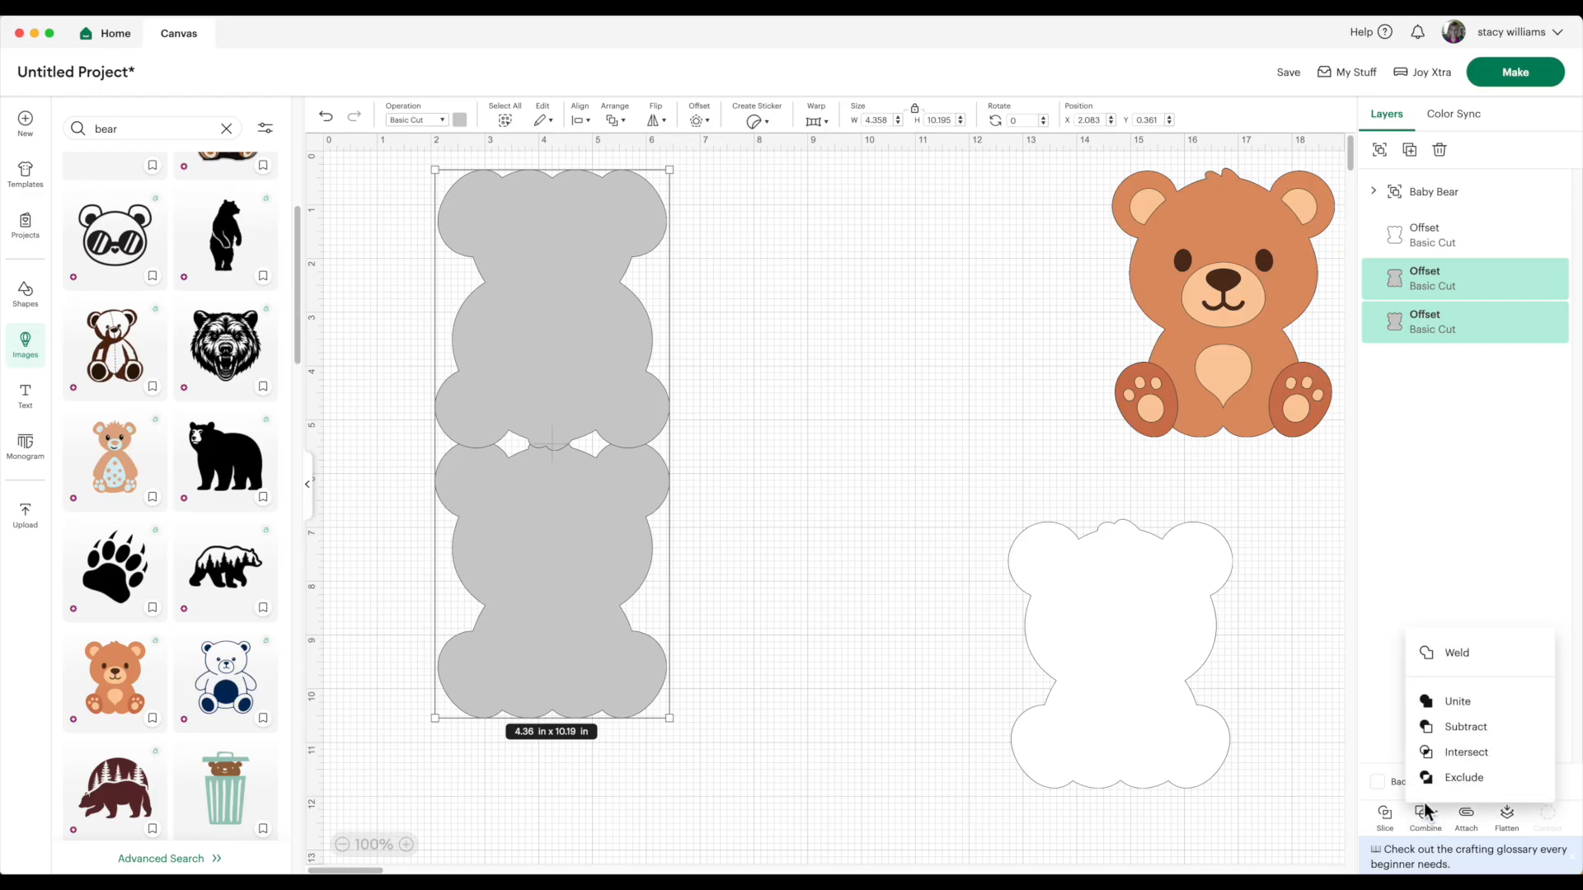
click(1448, 653)
Move the welded gray base aside, bring the bear image closer, and place the white silhouette over the base's lower half
drag(548, 562, 505, 589)
drag(1248, 269, 1079, 331)
drag(1114, 608, 633, 537)
drag(1064, 388, 1057, 388)
Ungroup the bear image and pull its body layers apart from the loose paw pieces
right_click(1057, 307)
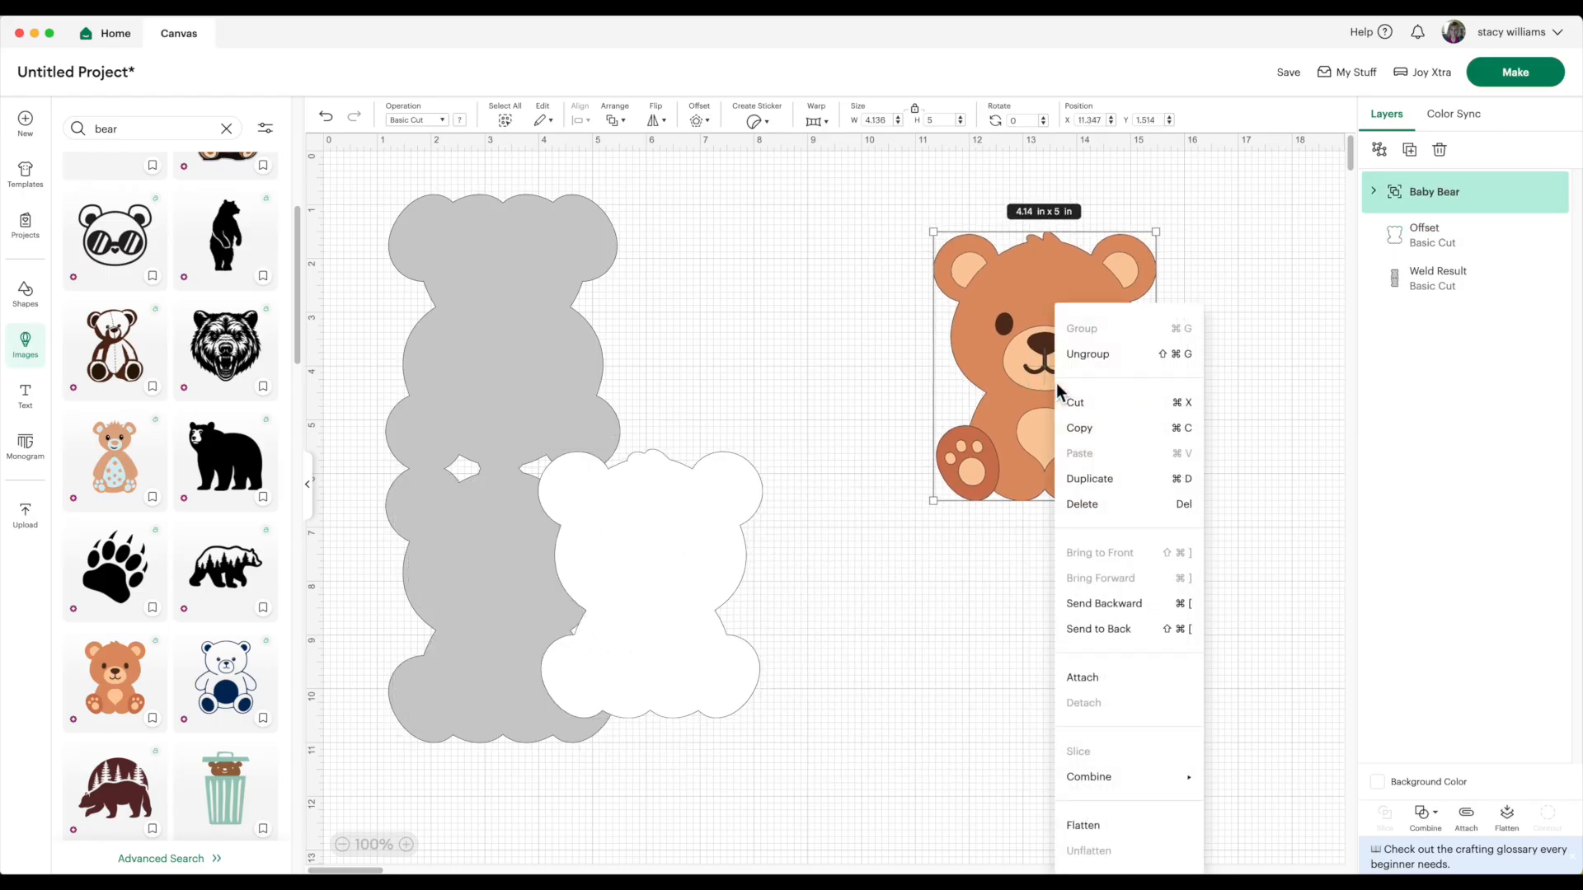
click(1085, 364)
drag(985, 498, 719, 544)
drag(1043, 361, 666, 384)
Delete the two separate reddish-brown paw layers of the bear
drag(980, 445, 1028, 427)
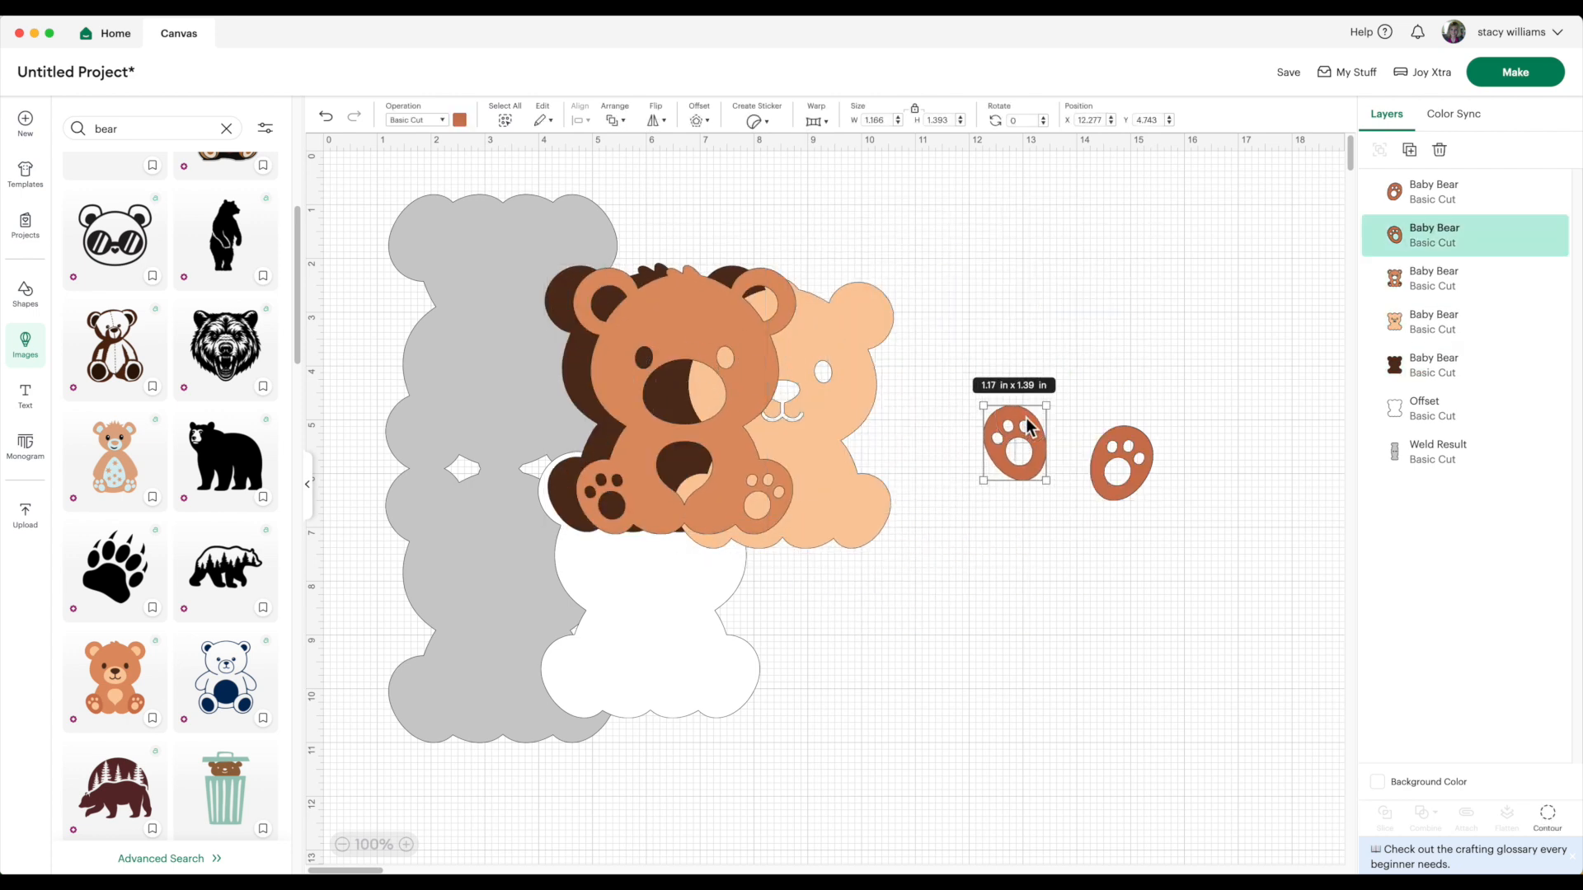
key(Delete)
click(1123, 459)
key(Delete)
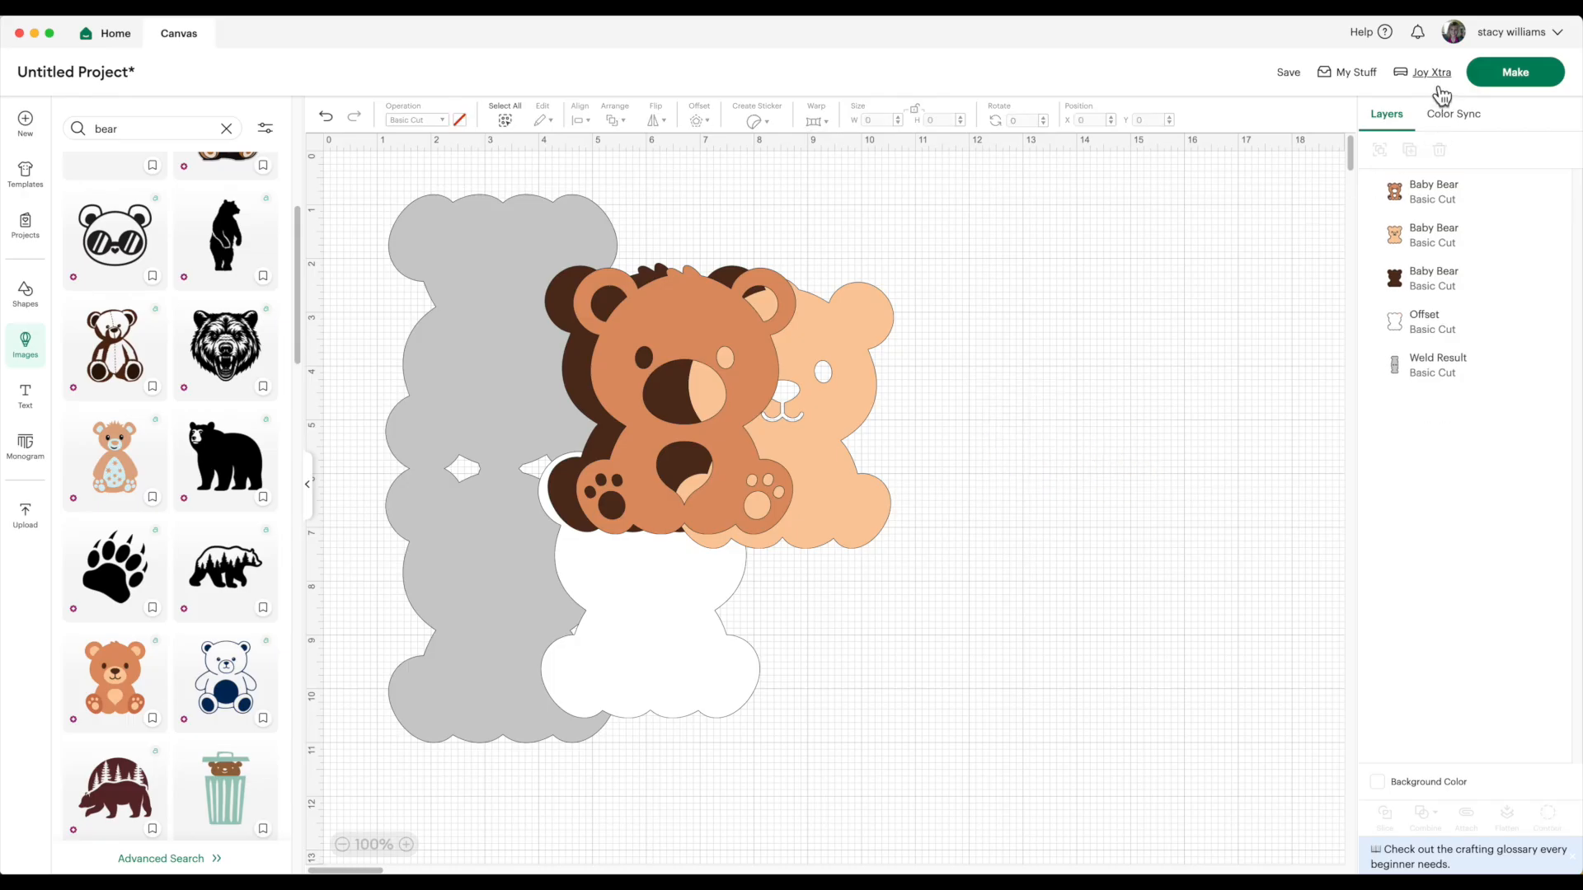
Send the project to be made, saving it as "bear shaped card" and choosing On Mat loading for all materials
click(1534, 78)
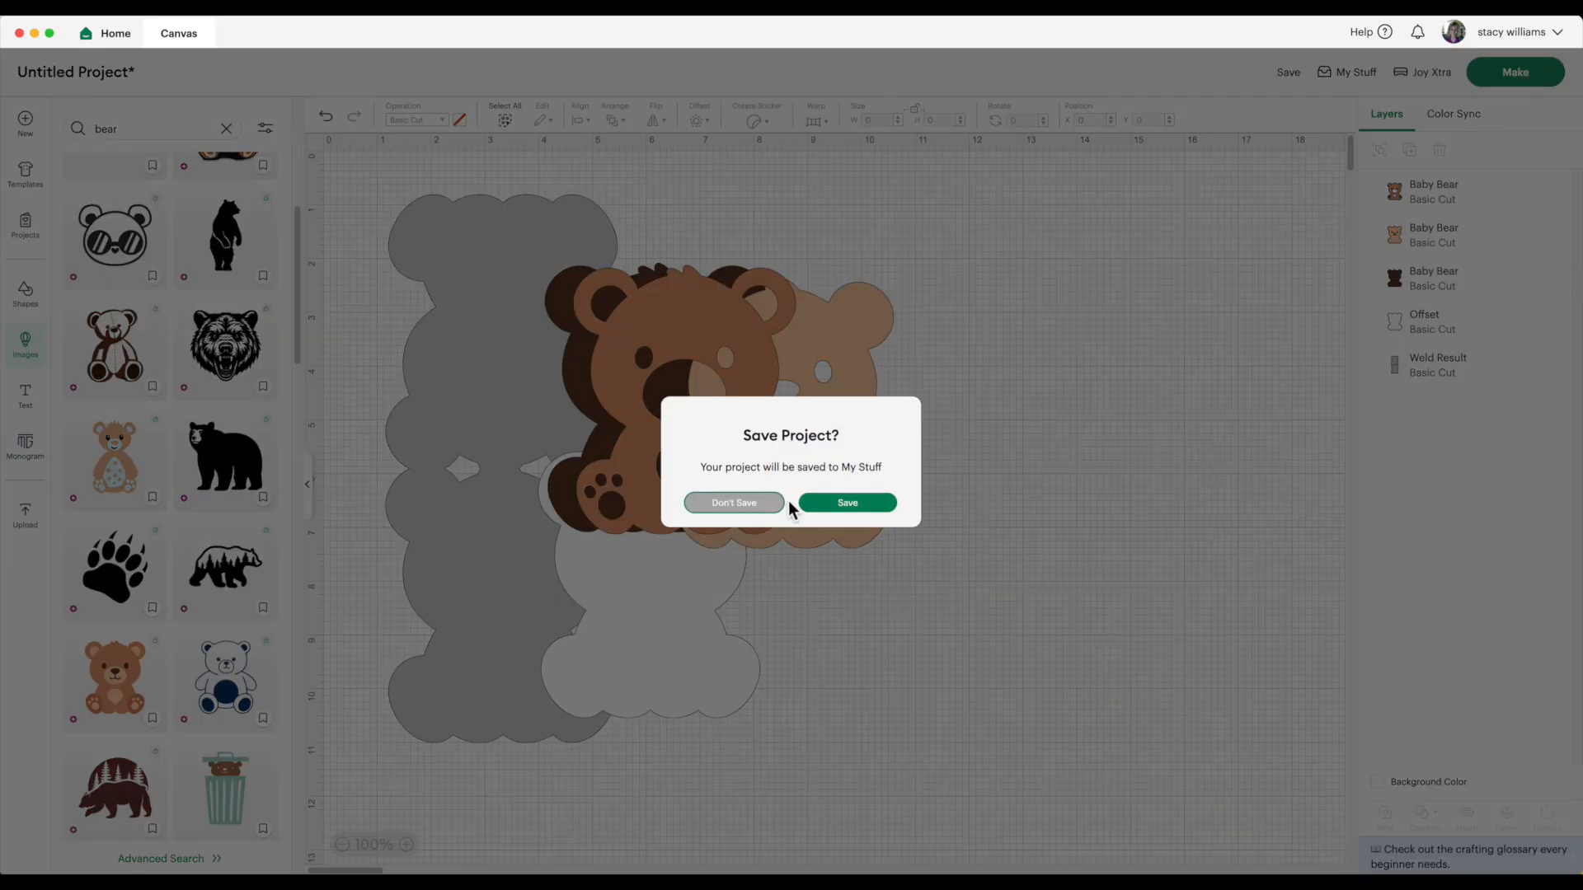
click(862, 502)
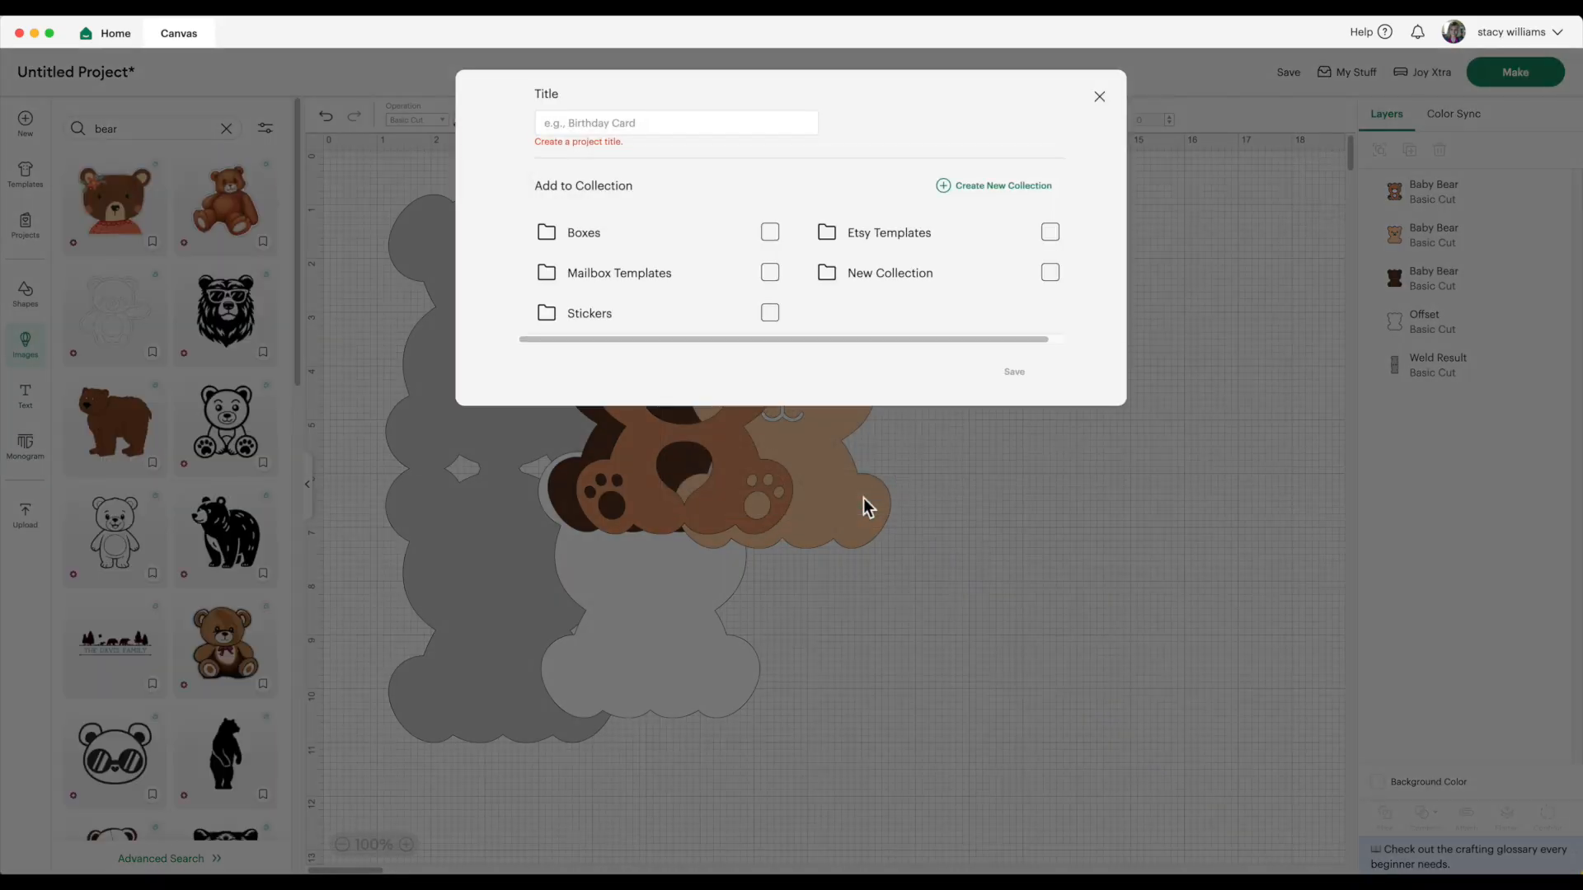
click(569, 125)
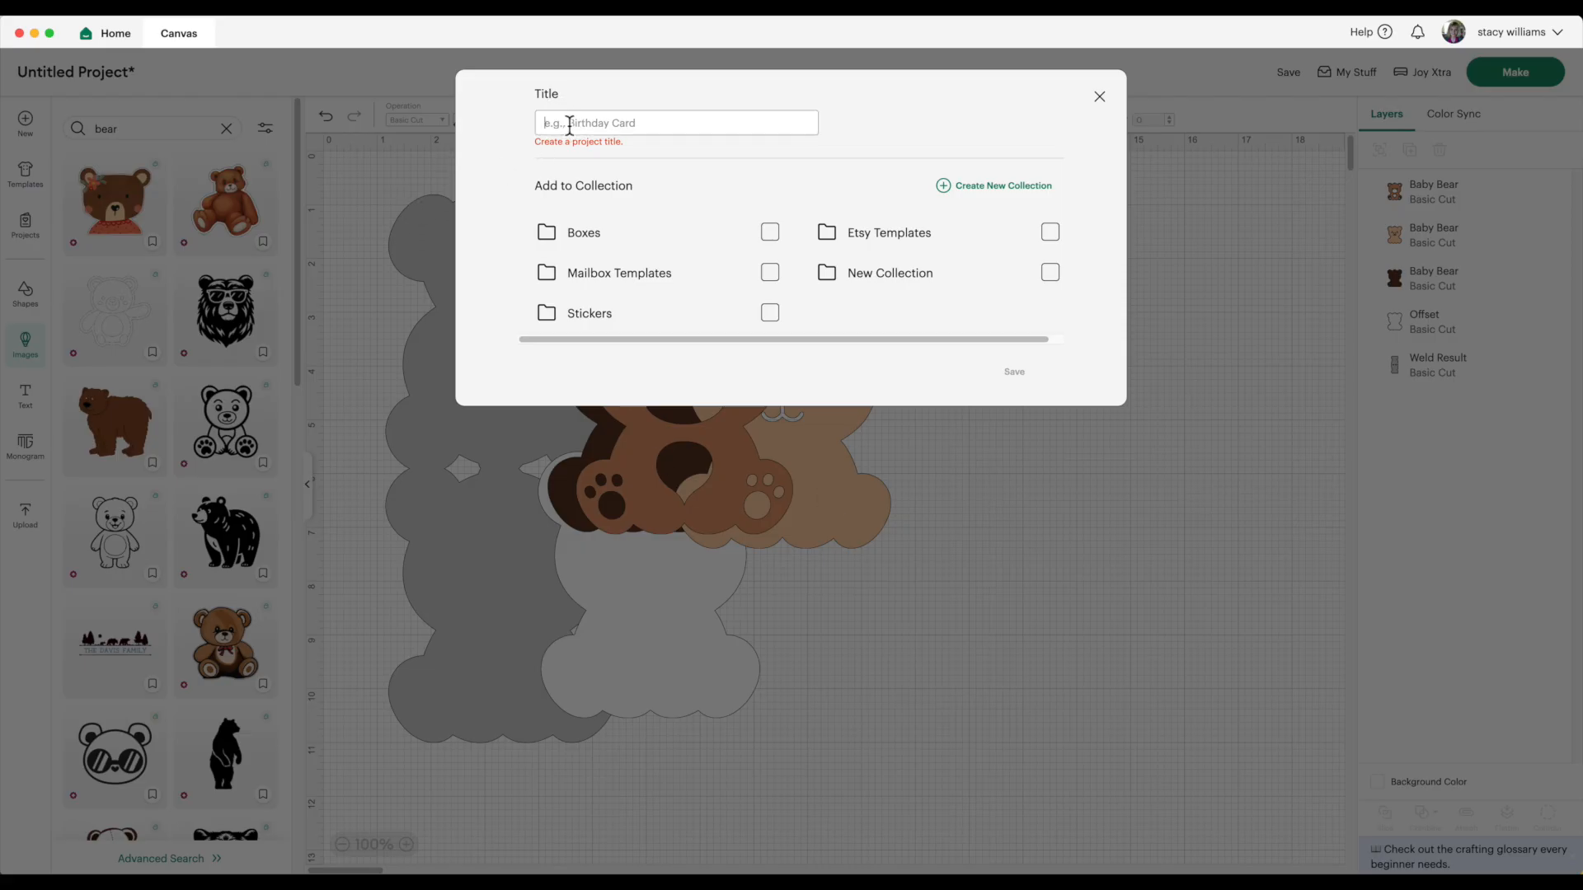
text(bear shaped card)
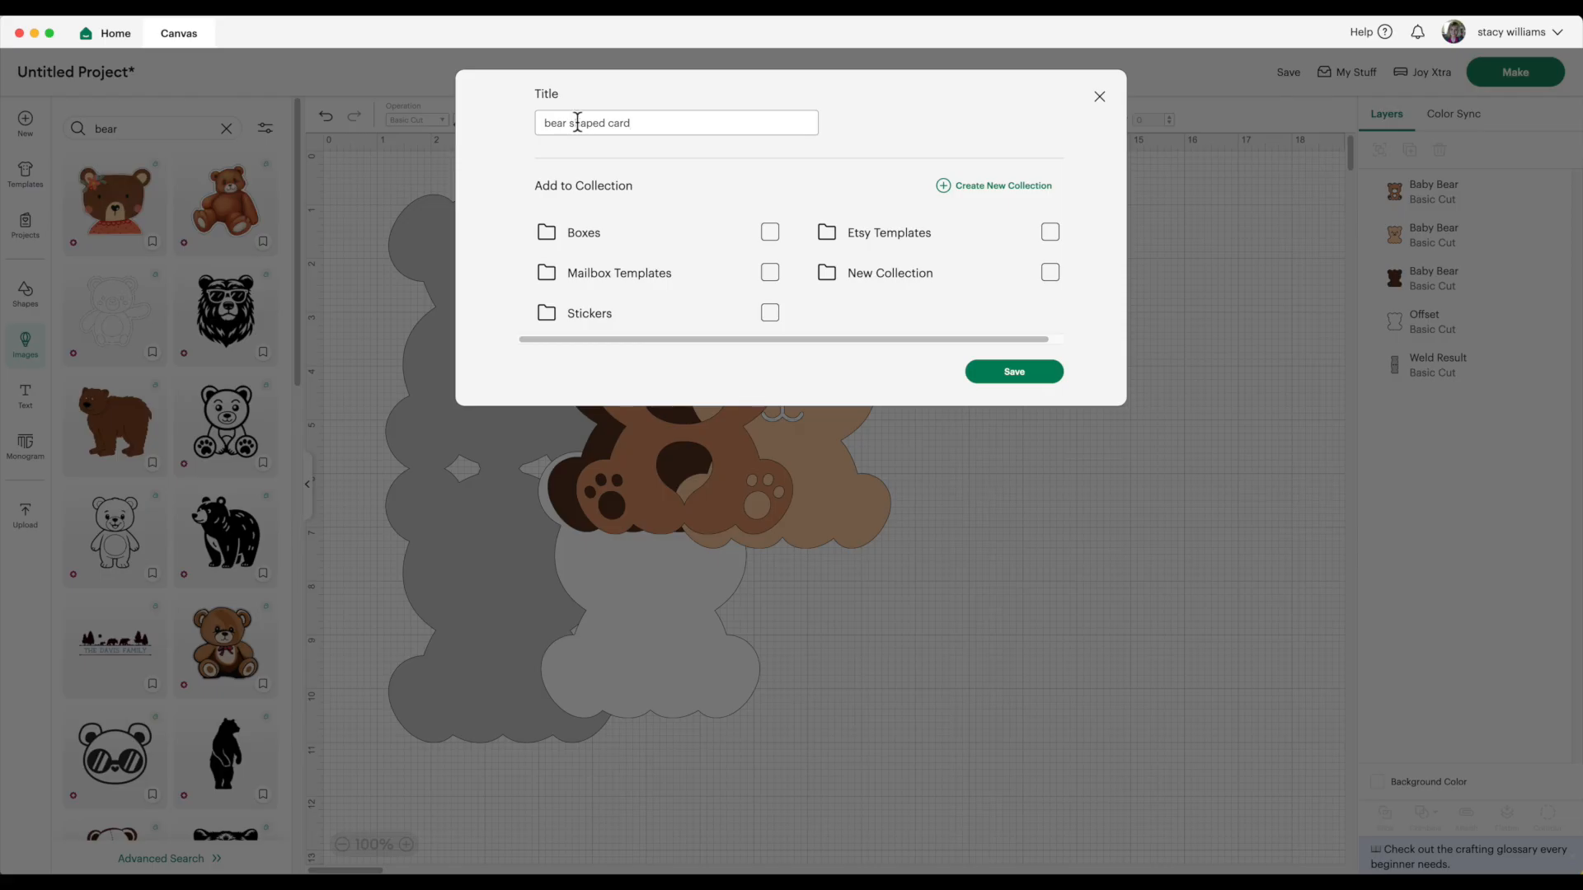
click(1000, 381)
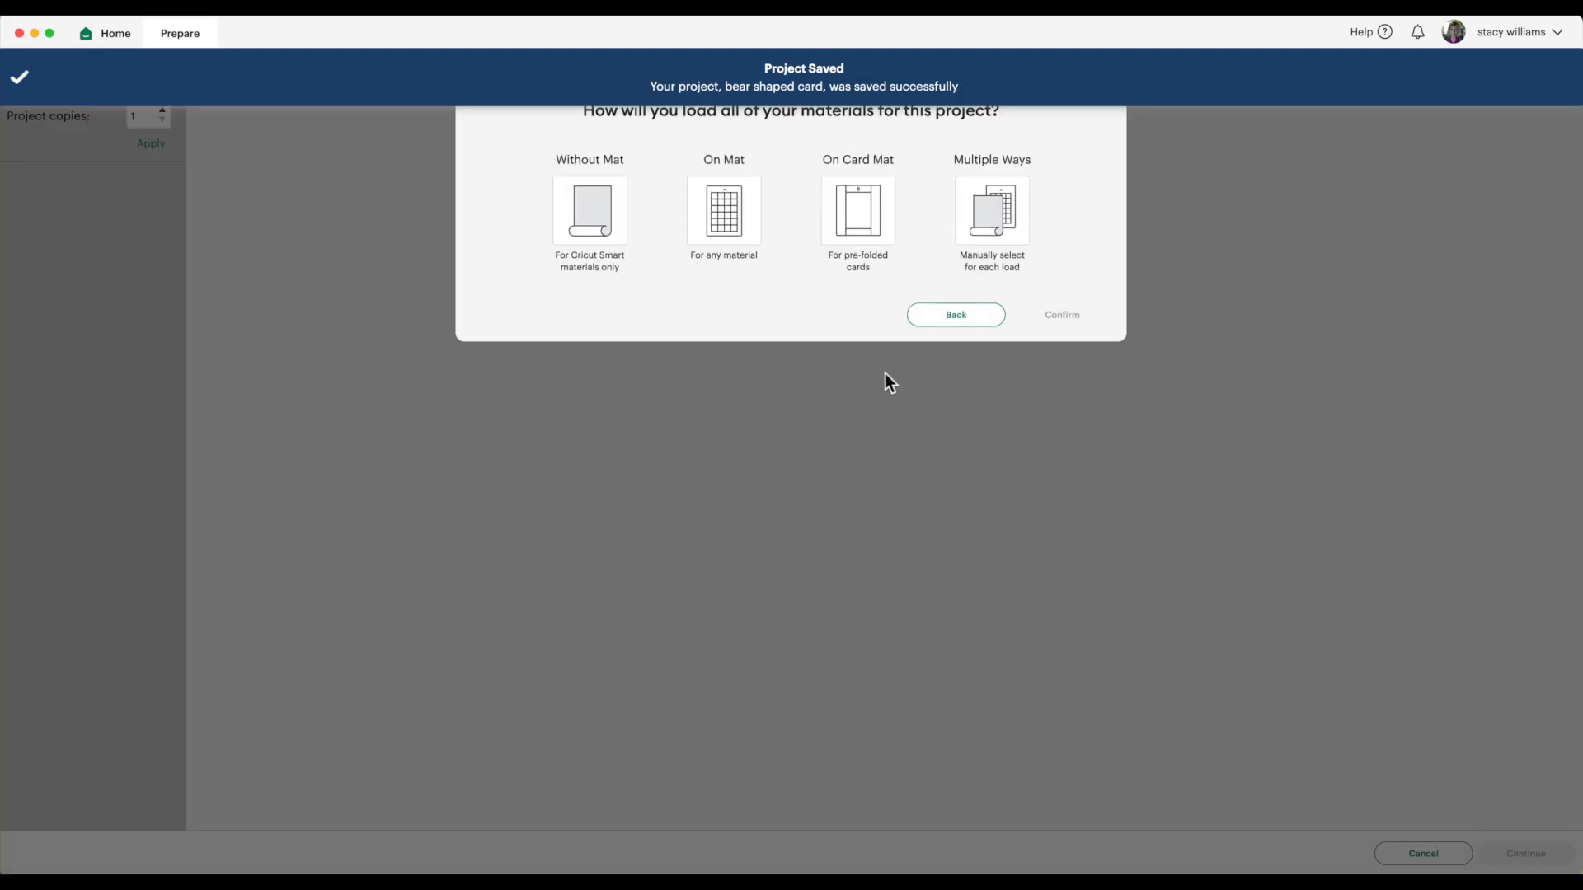
click(724, 252)
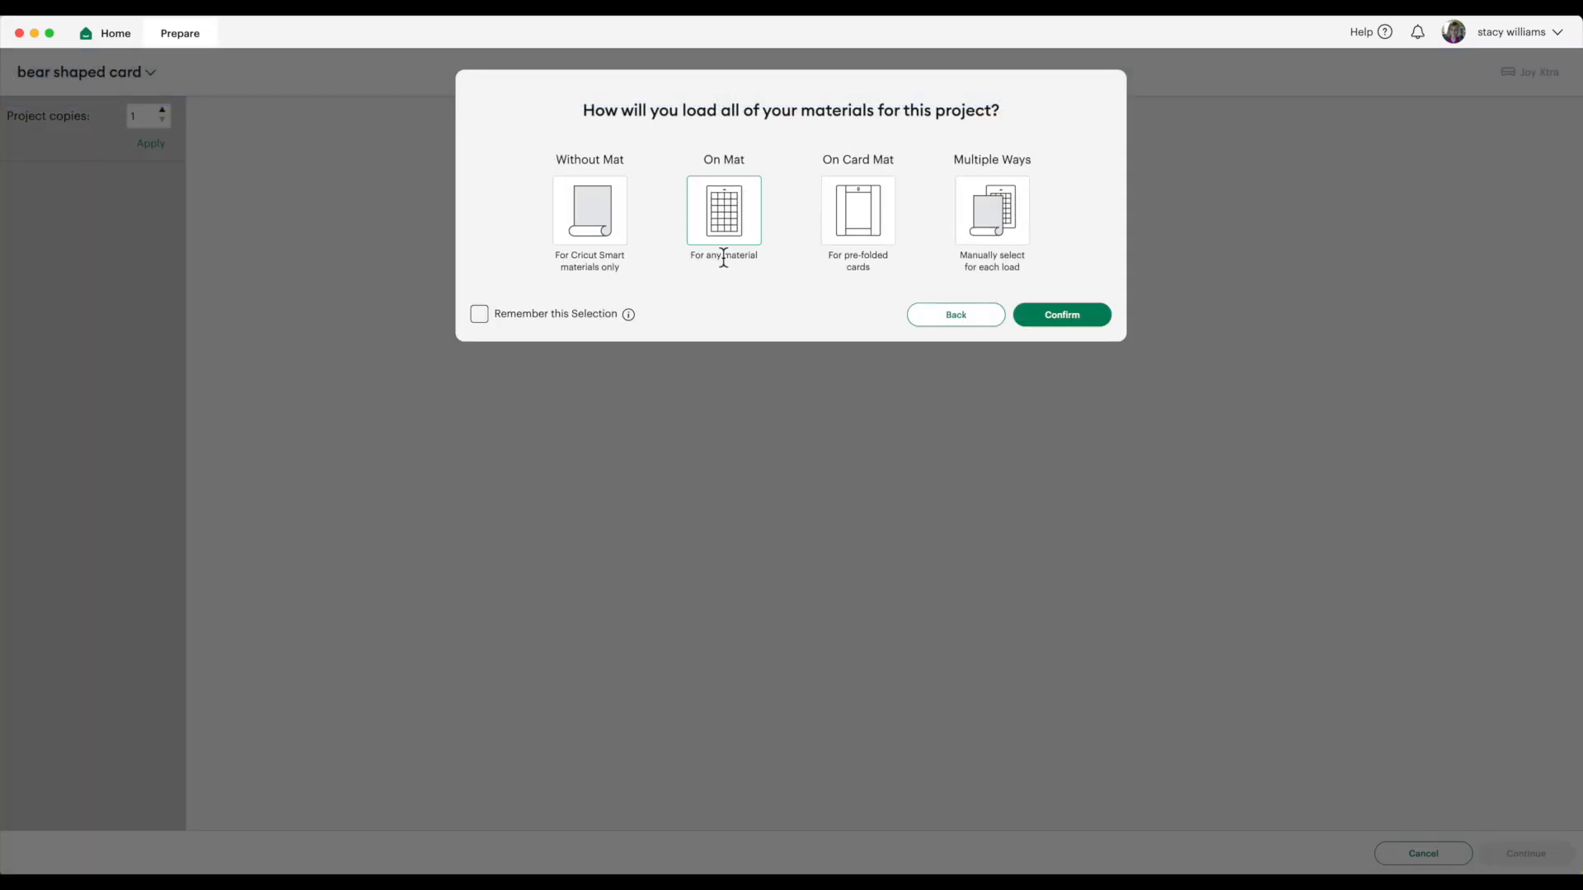
click(1072, 317)
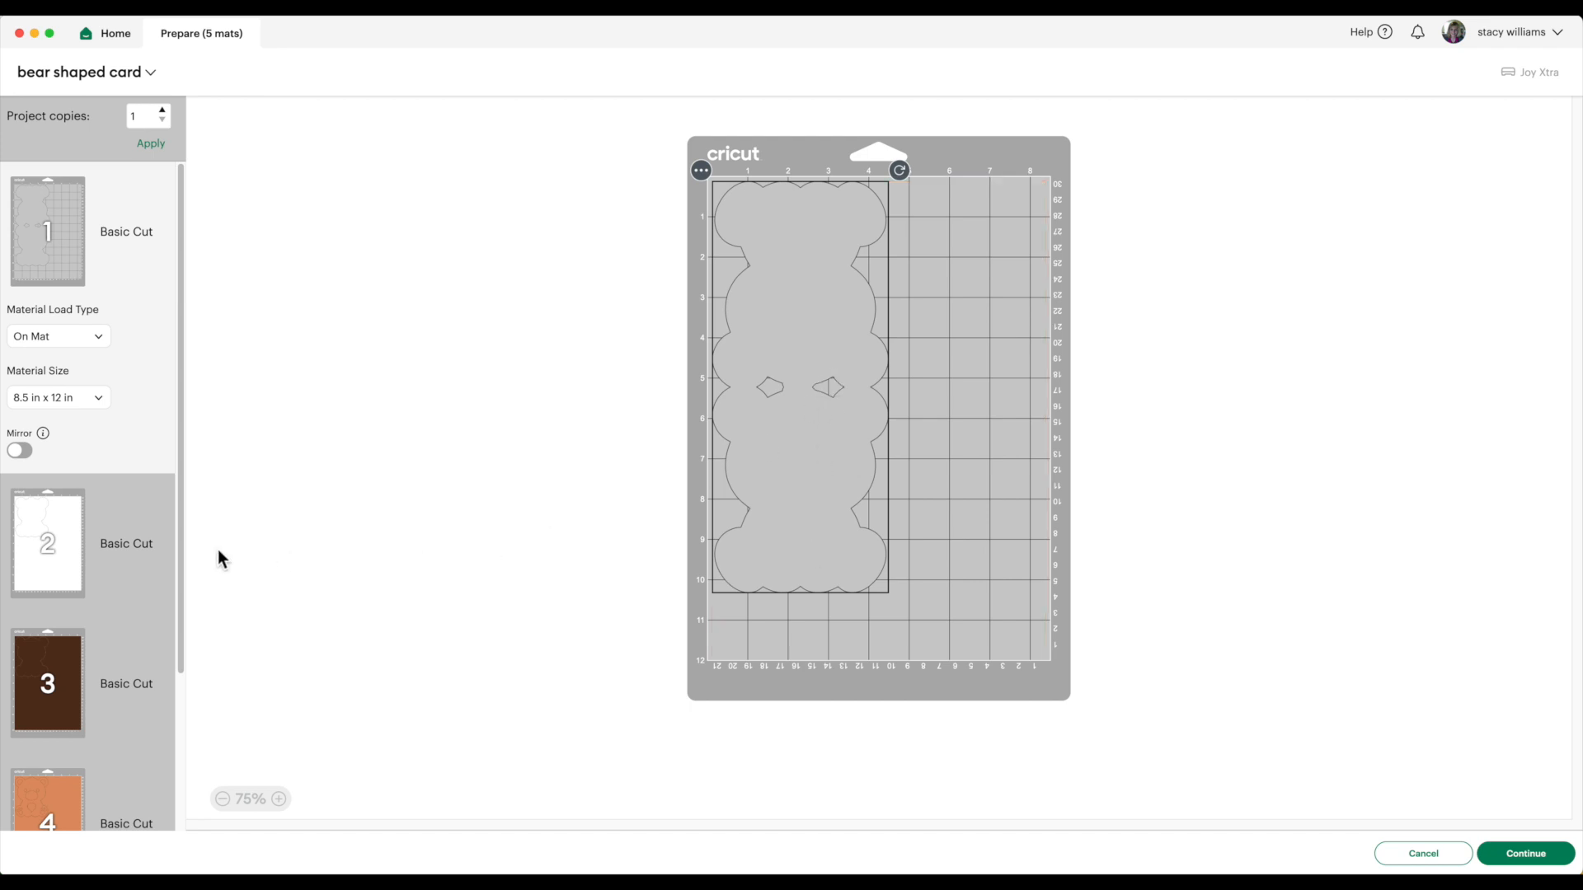
Review the cut layouts on mats 2 to 5, return to mat 1, and continue to the machine connection stage
click(50, 544)
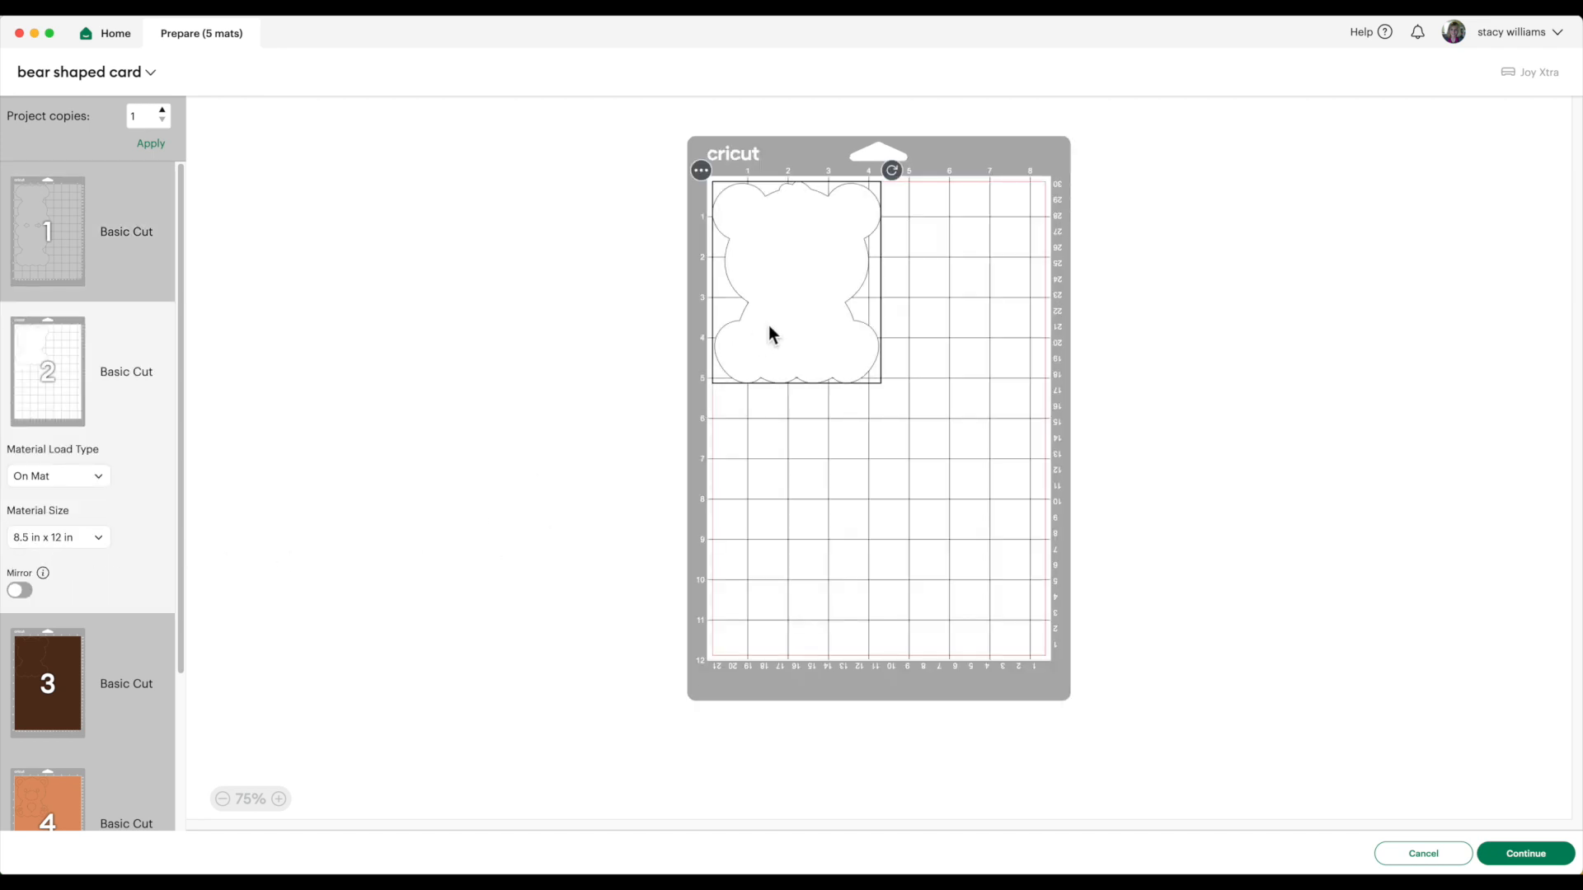
click(60, 691)
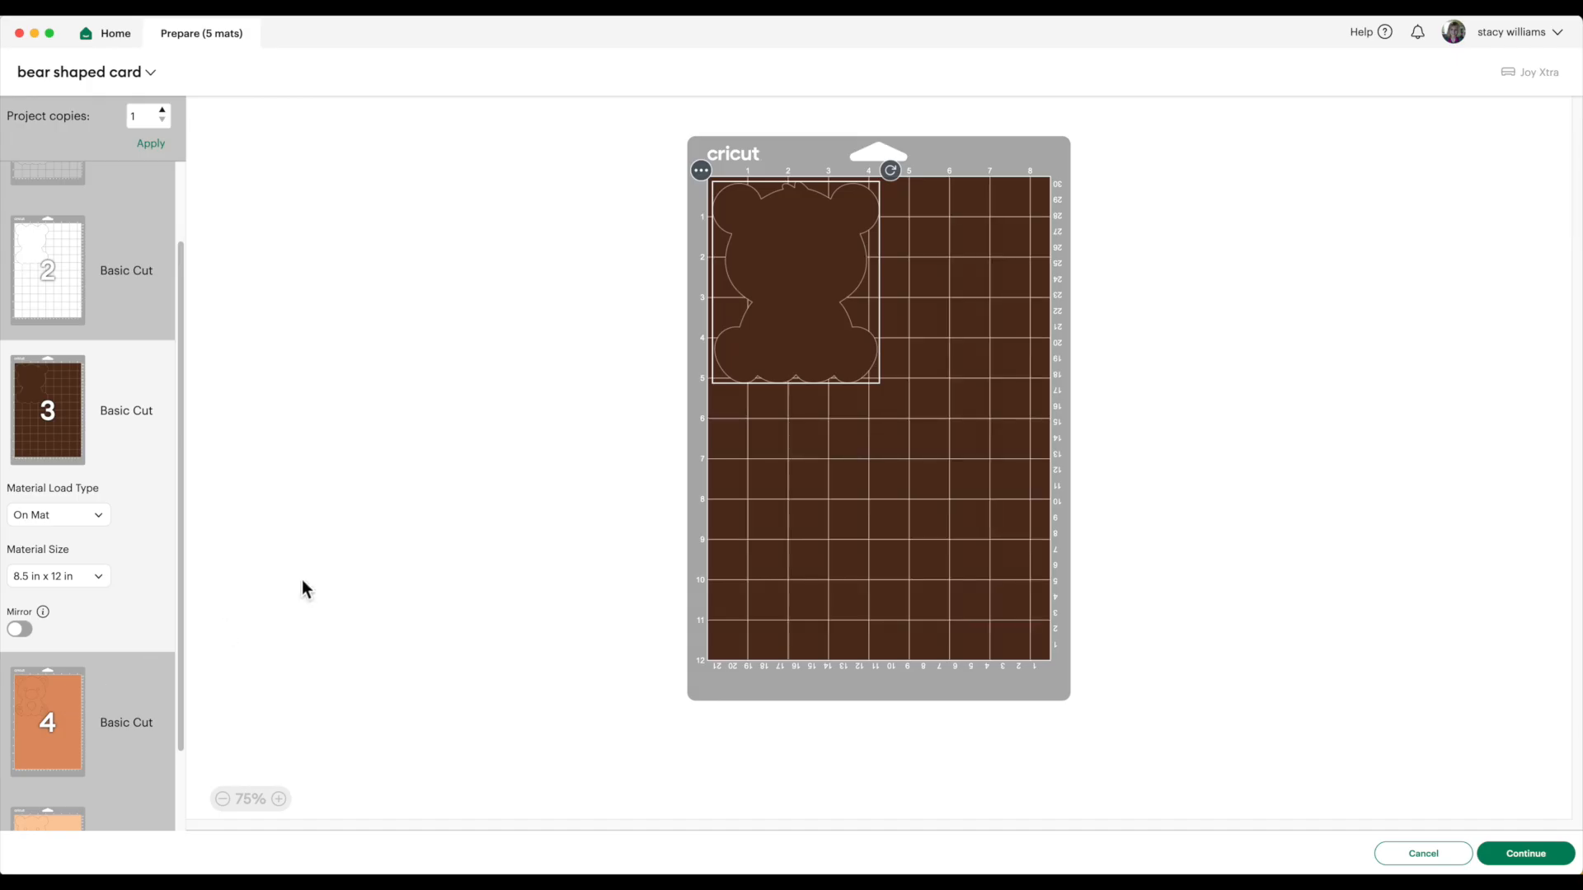
click(52, 732)
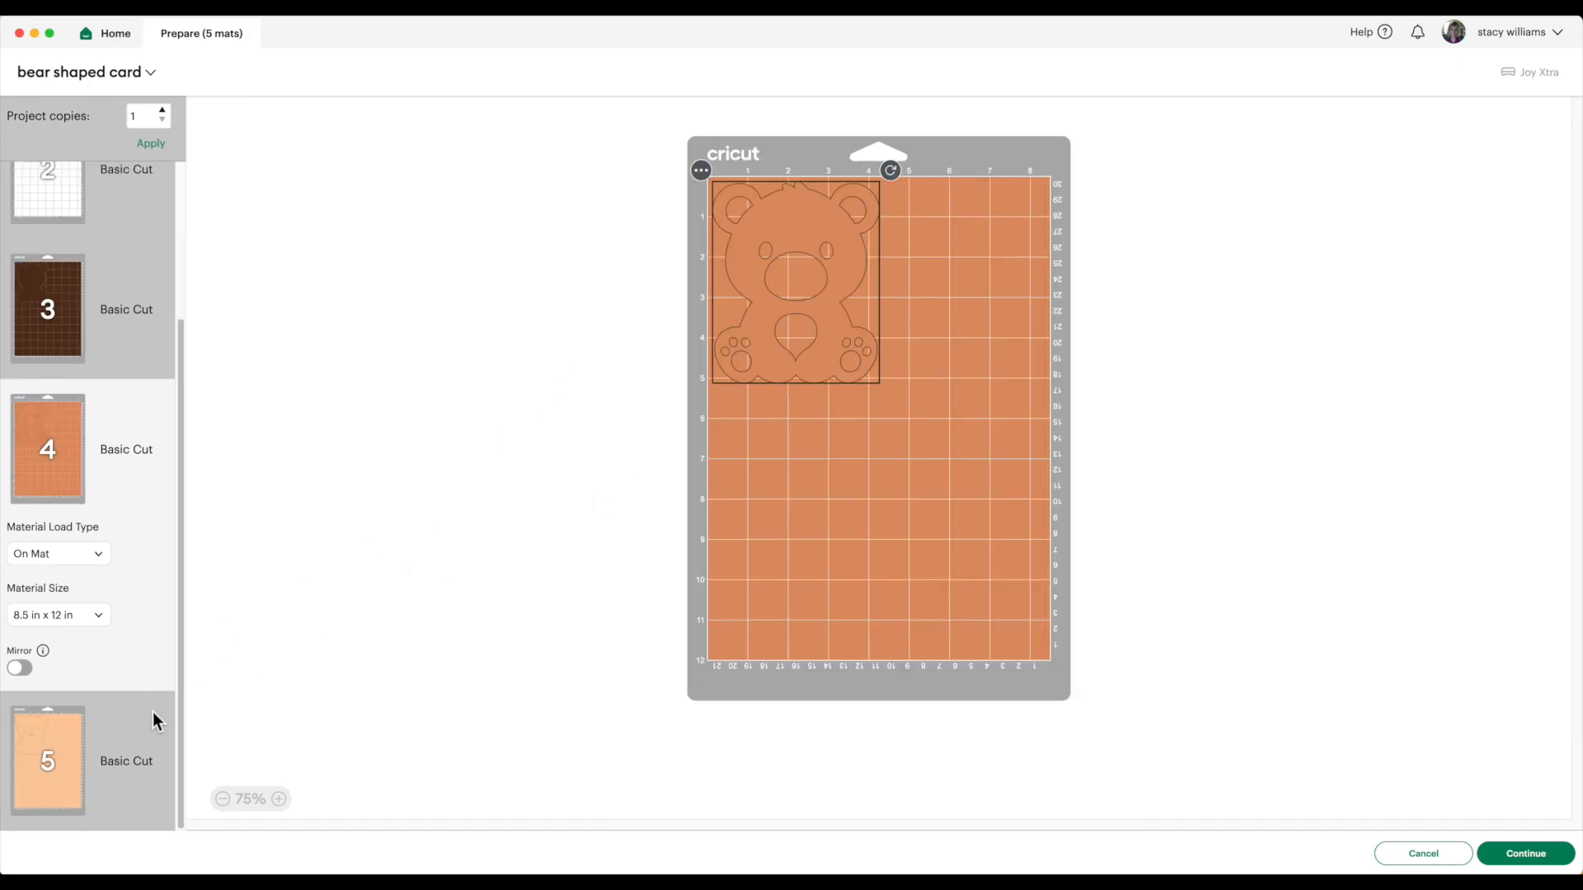
click(53, 772)
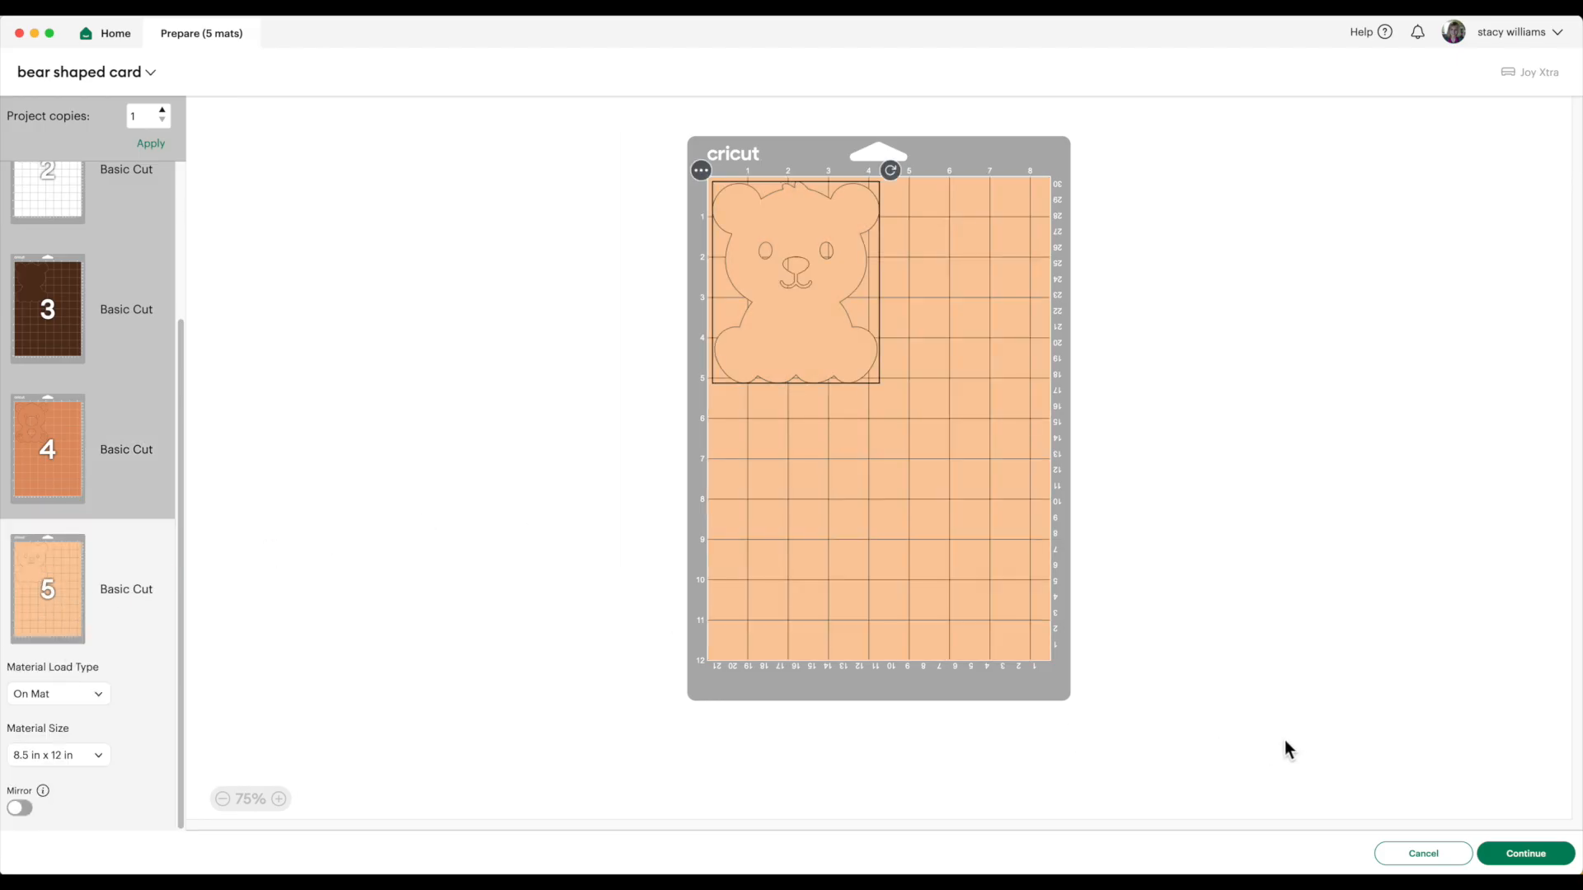
scroll(49, 296, up, 3)
click(50, 272)
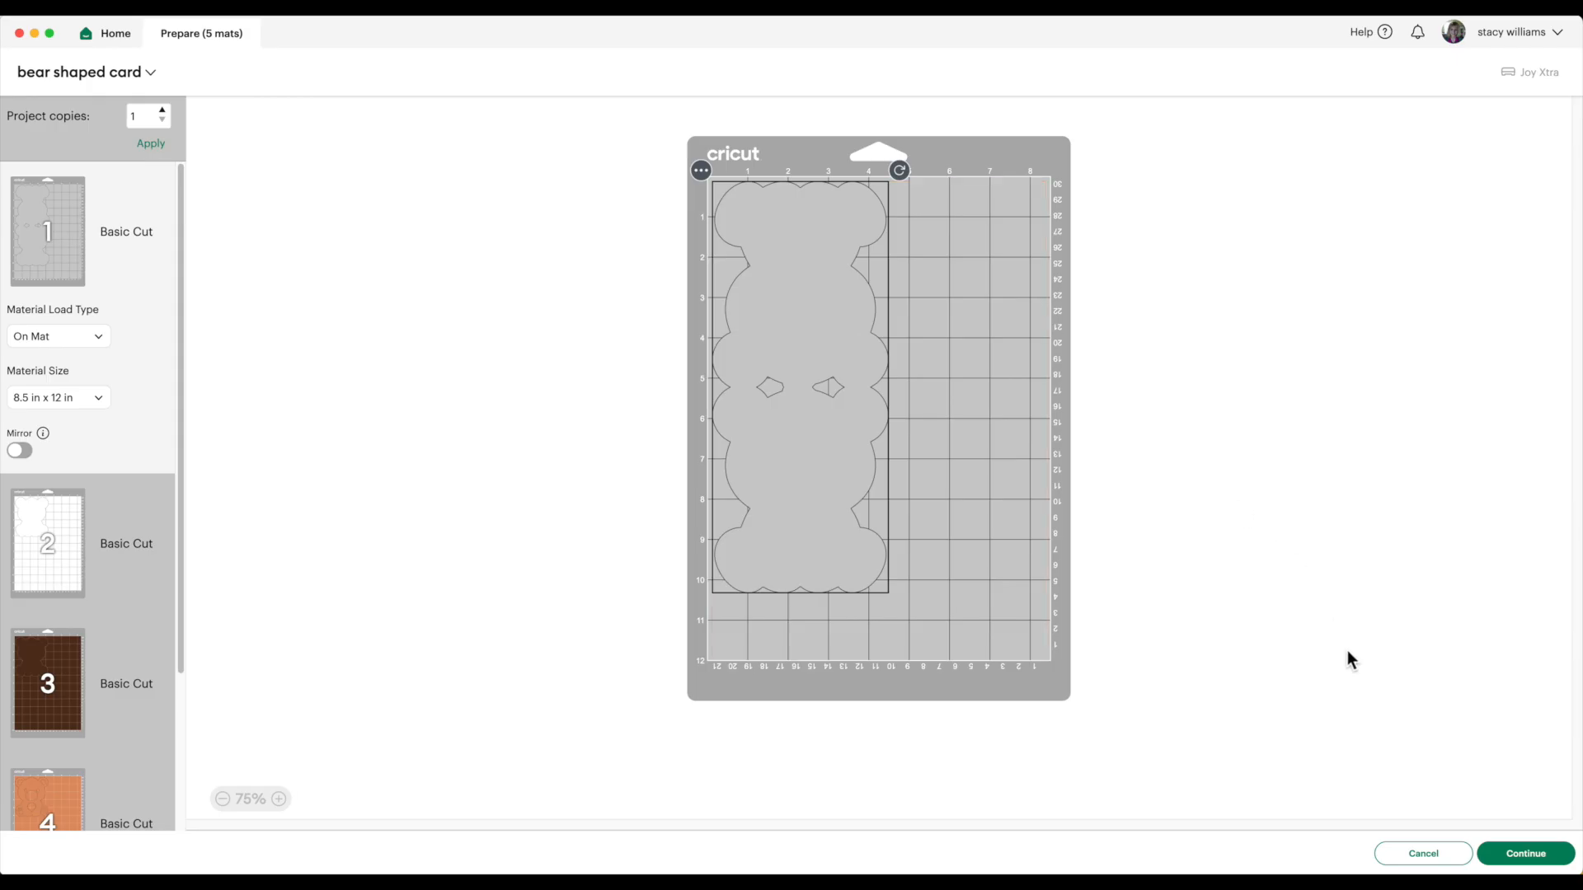
click(1544, 855)
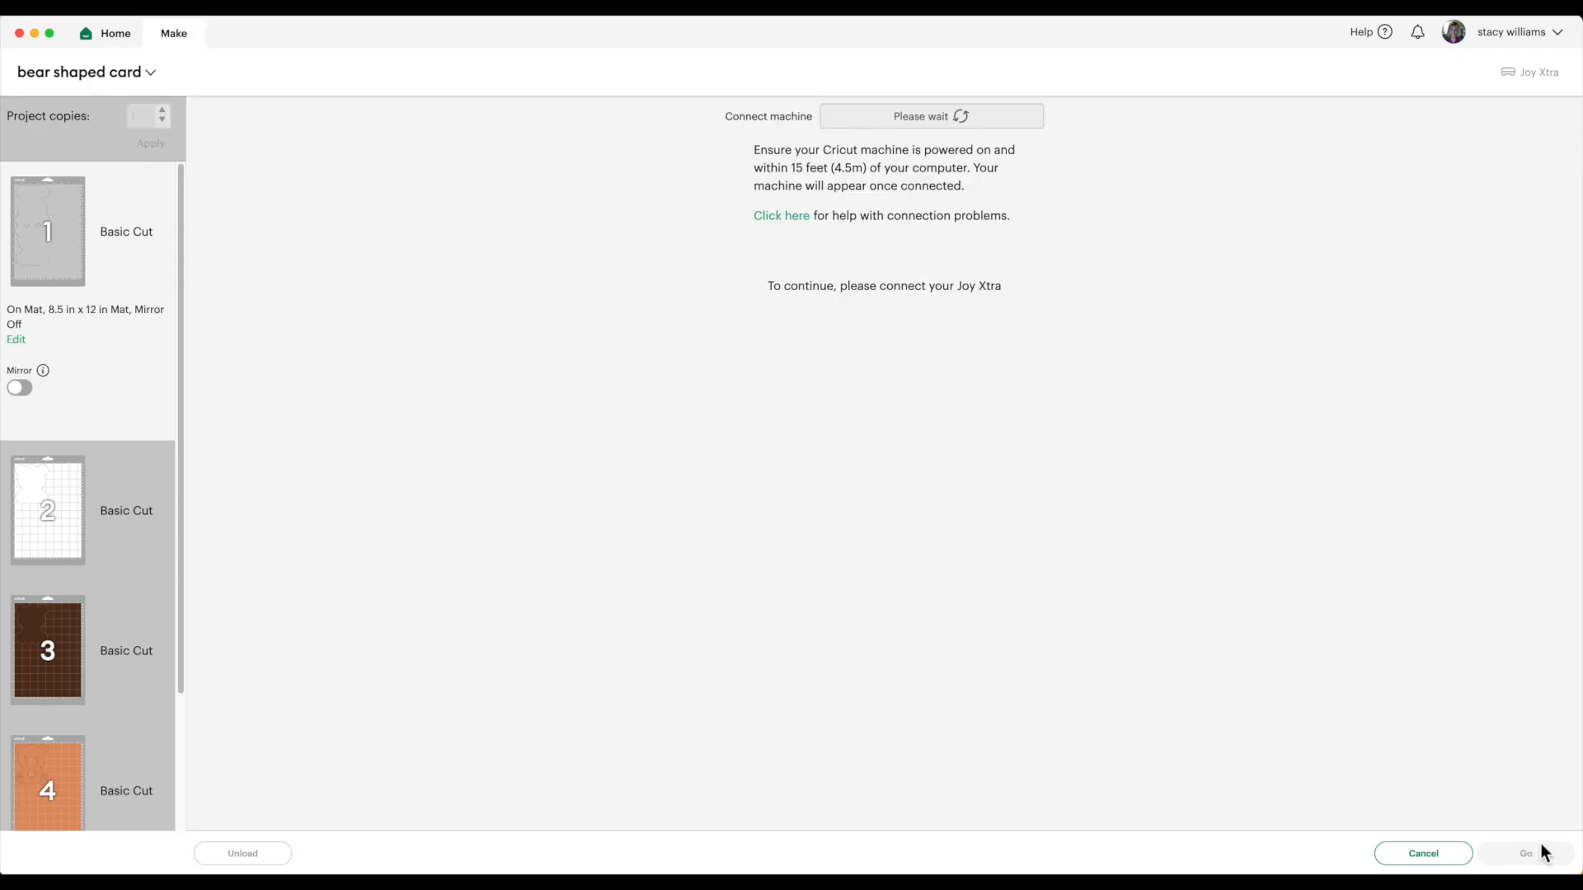